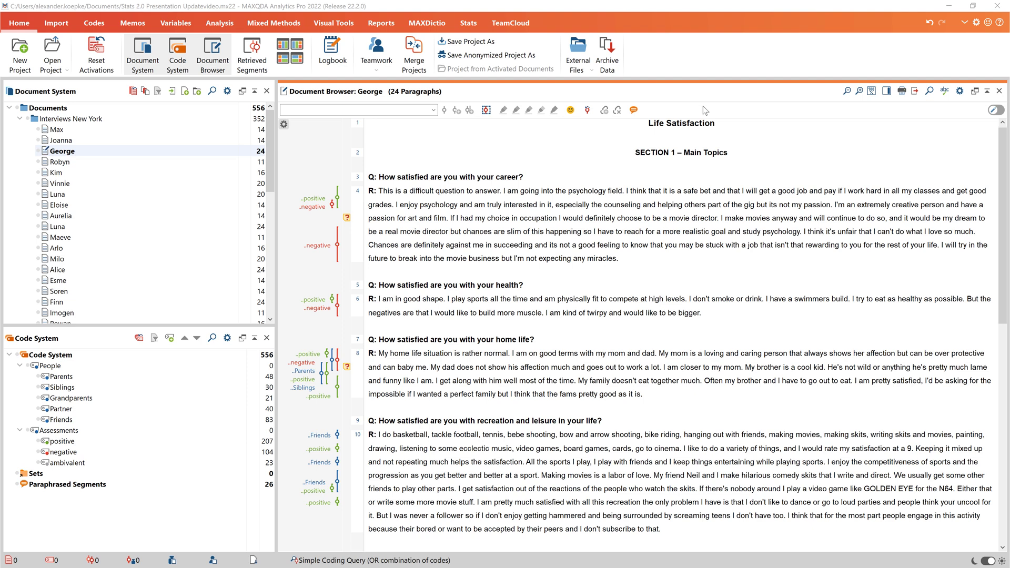
Step: Switch to the Stats ribbon to reveal the Start with All Documents options
{"action": "left_click", "coordinate": [474, 26]}
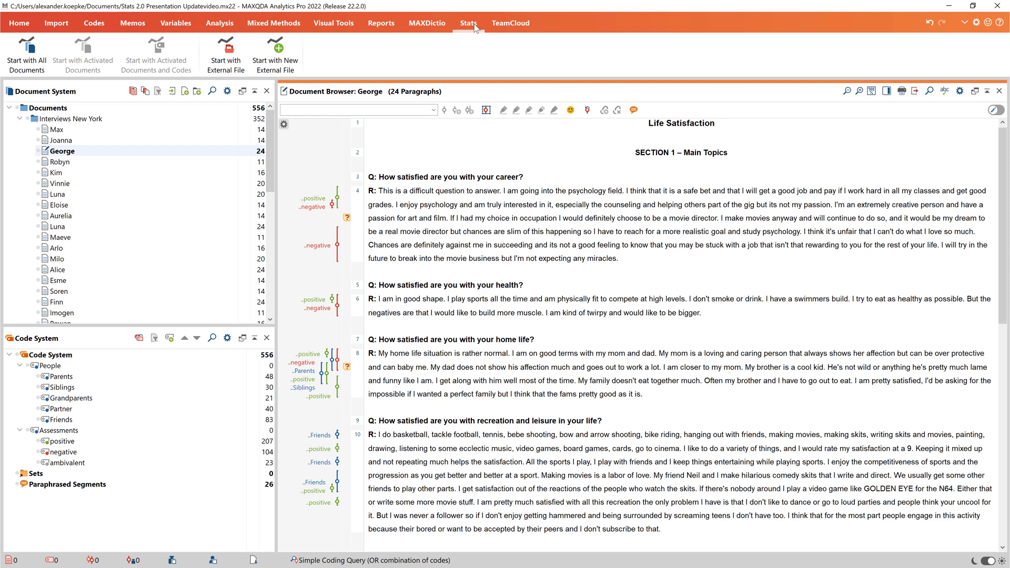
Step: Launch MAXQDA Stats with all documents and widen the Document group column
{"action": "left_click", "coordinate": [41, 67]}
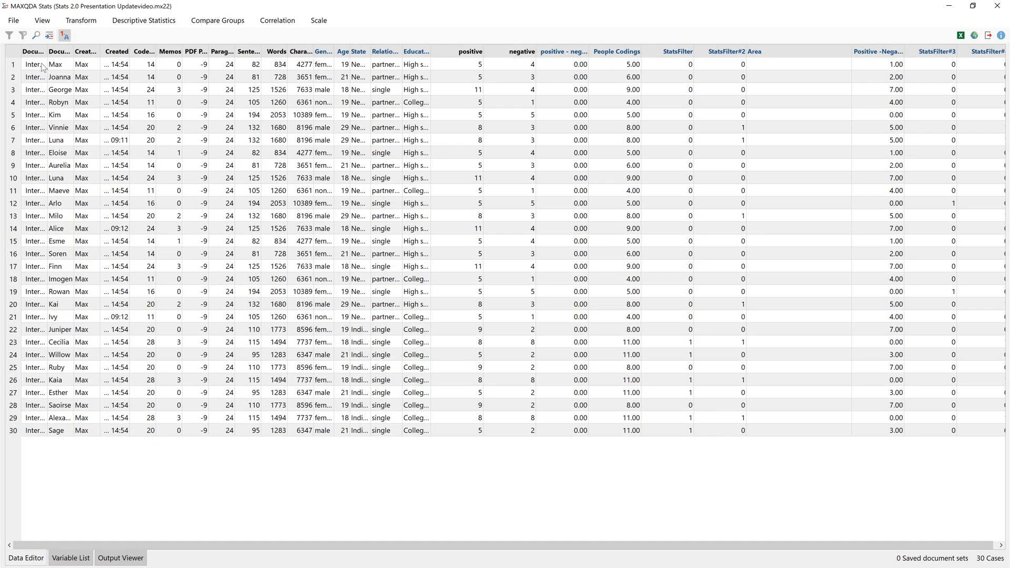
{"action": "left_click_drag", "start_coordinate": [46, 52], "coordinate": [96, 63]}
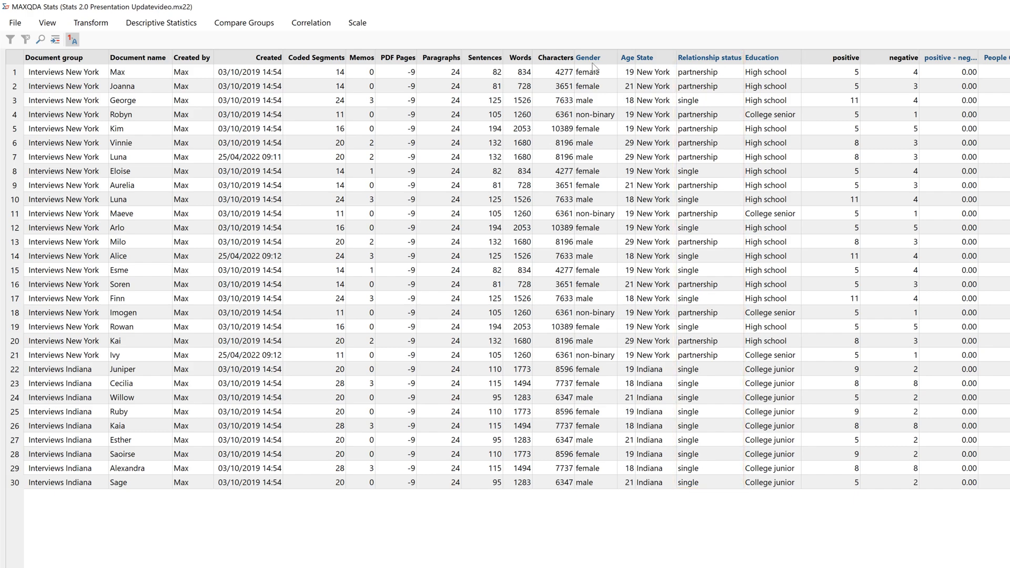
Step: Sort by Words ascending, then apply and remove a 'partnership' Relationship status filter
{"action": "left_click", "coordinate": [520, 58]}
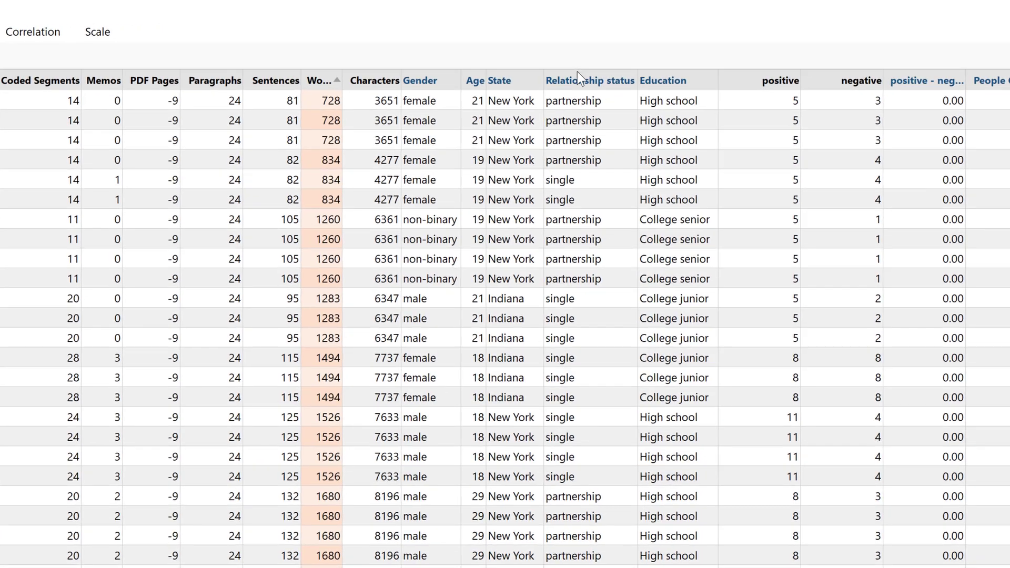
{"action": "right_click", "coordinate": [577, 72]}
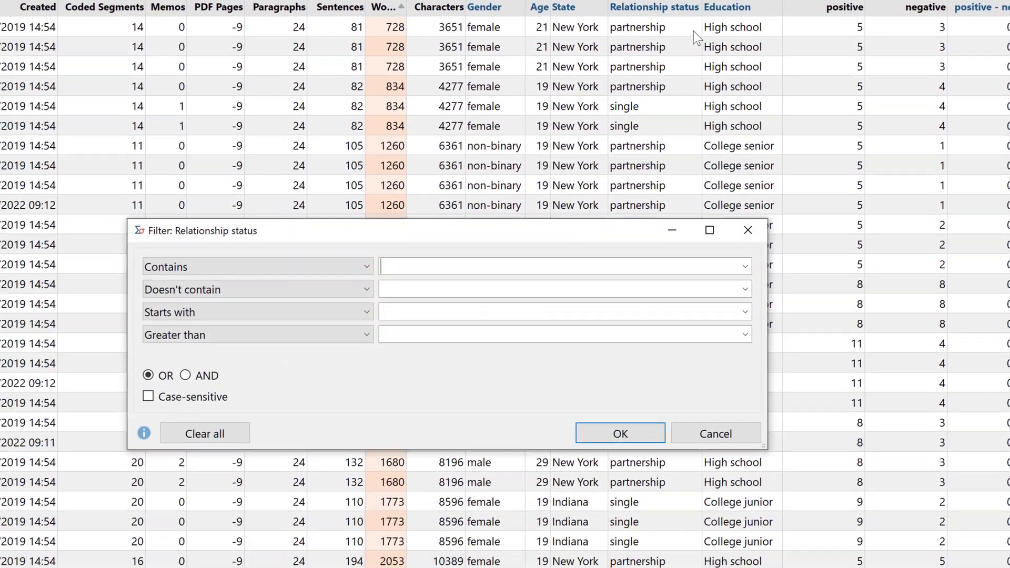
{"action": "type", "text": "partnership"}
{"action": "key", "text": "Return"}
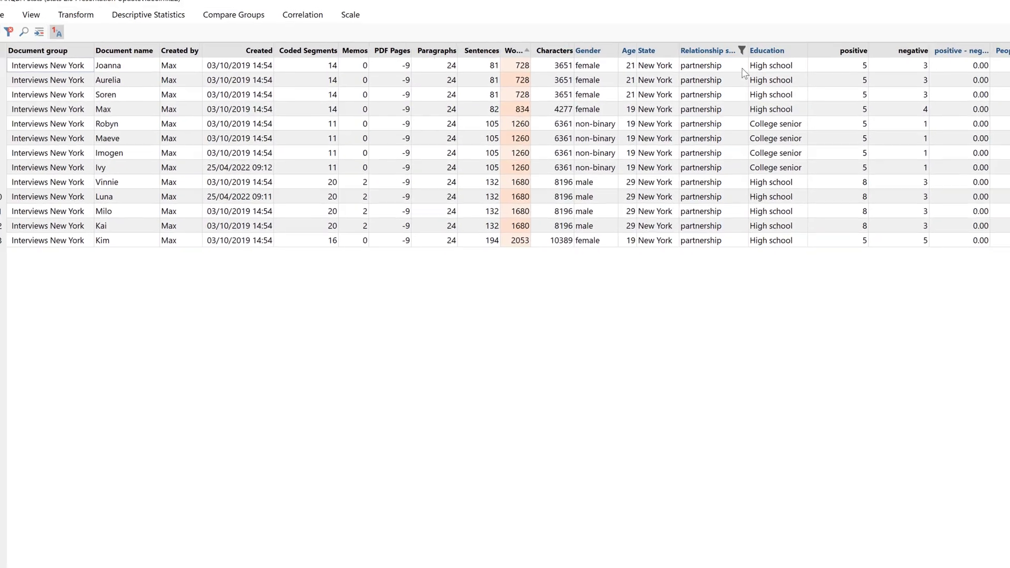
{"action": "right_click", "coordinate": [730, 52]}
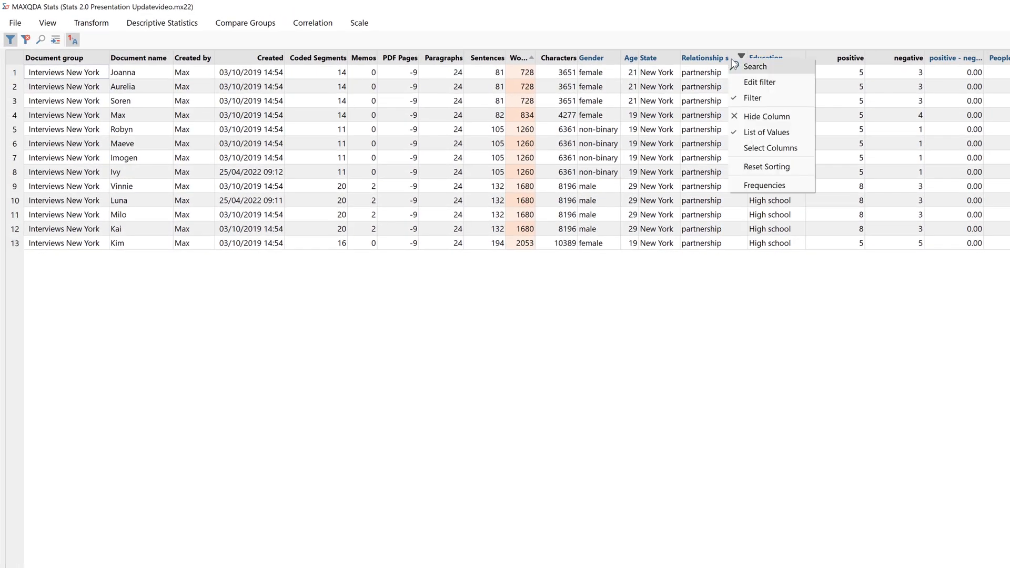
{"action": "left_click", "coordinate": [765, 99]}
Step: Change row 5's relationship status to partnership
{"action": "double_click", "coordinate": [730, 129]}
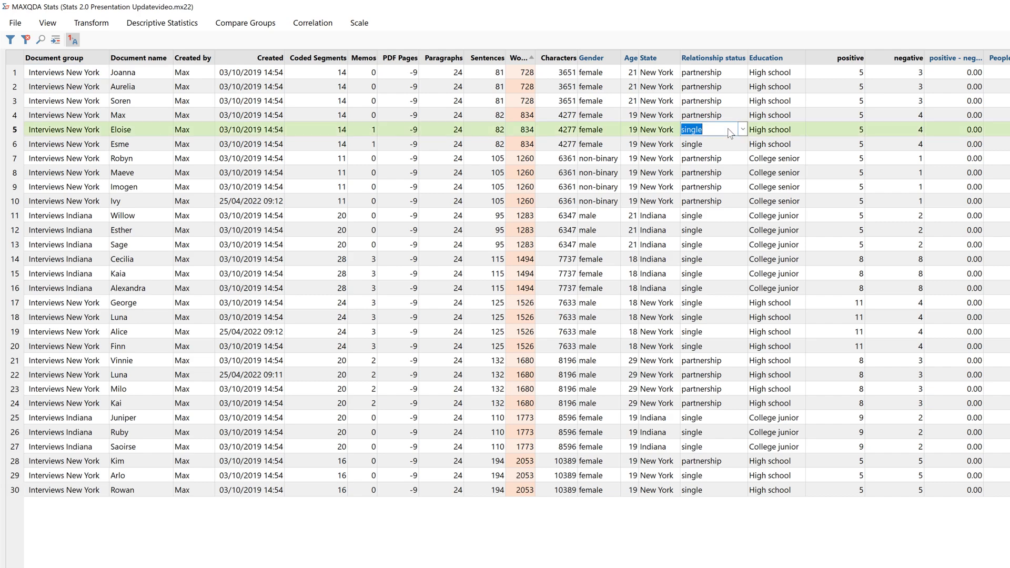
{"action": "left_click", "coordinate": [742, 130]}
{"action": "left_click", "coordinate": [734, 146]}
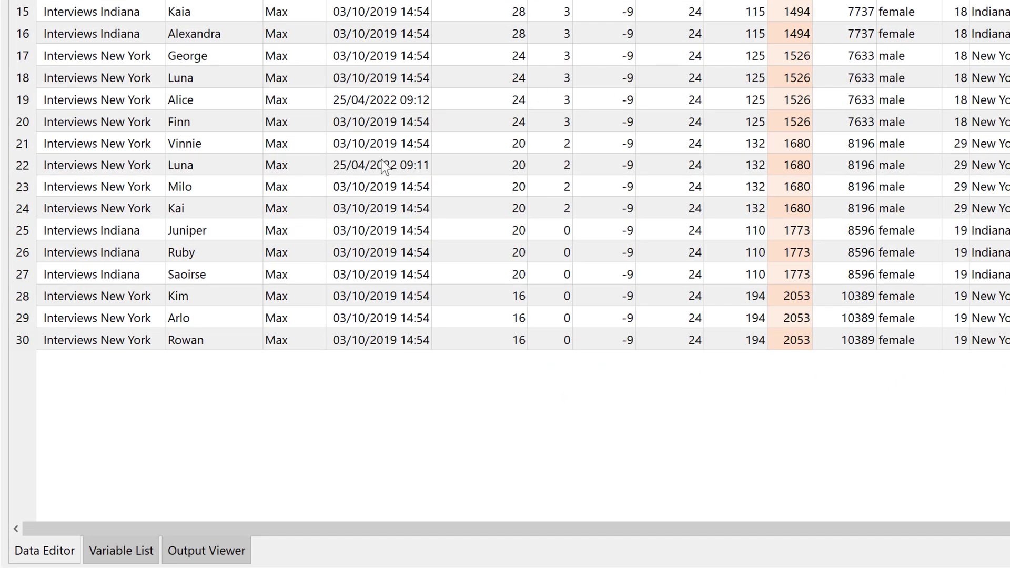
Step: Add a Text variable named City in the Variable List, then return to the Data Editor
{"action": "left_click", "coordinate": [125, 552]}
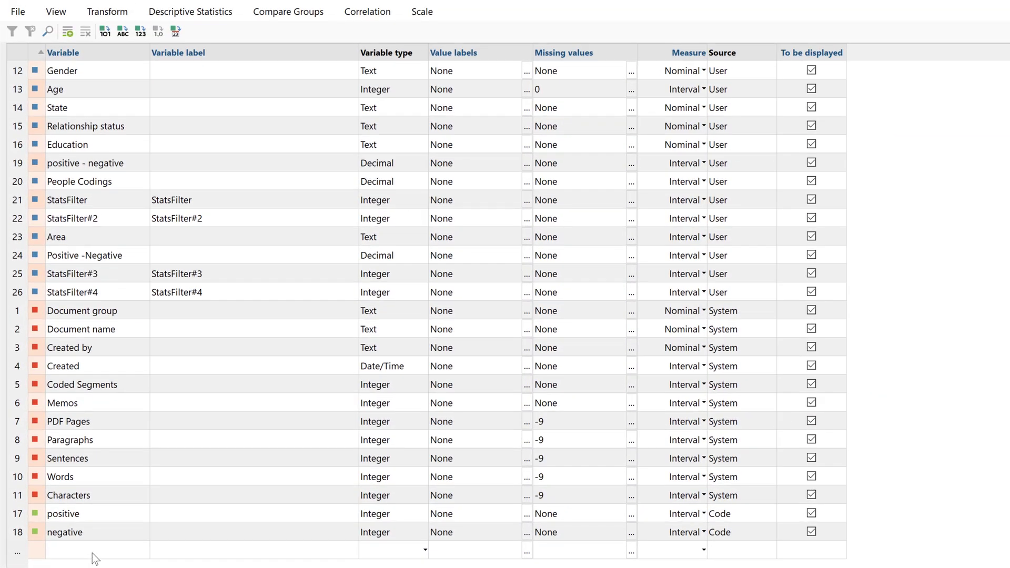
{"action": "left_click", "coordinate": [96, 527]}
{"action": "type", "text": "City"}
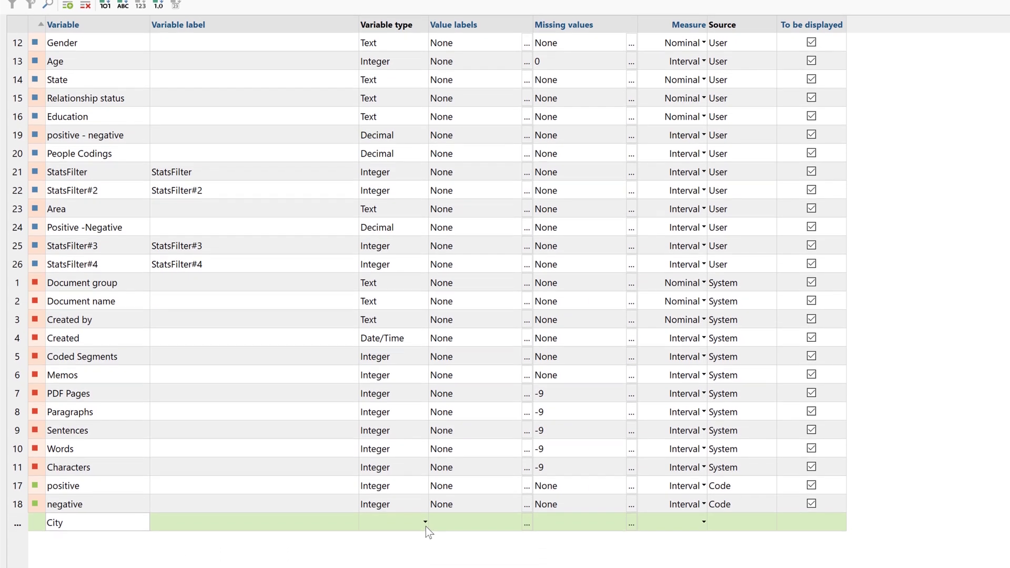
{"action": "left_click", "coordinate": [423, 547]}
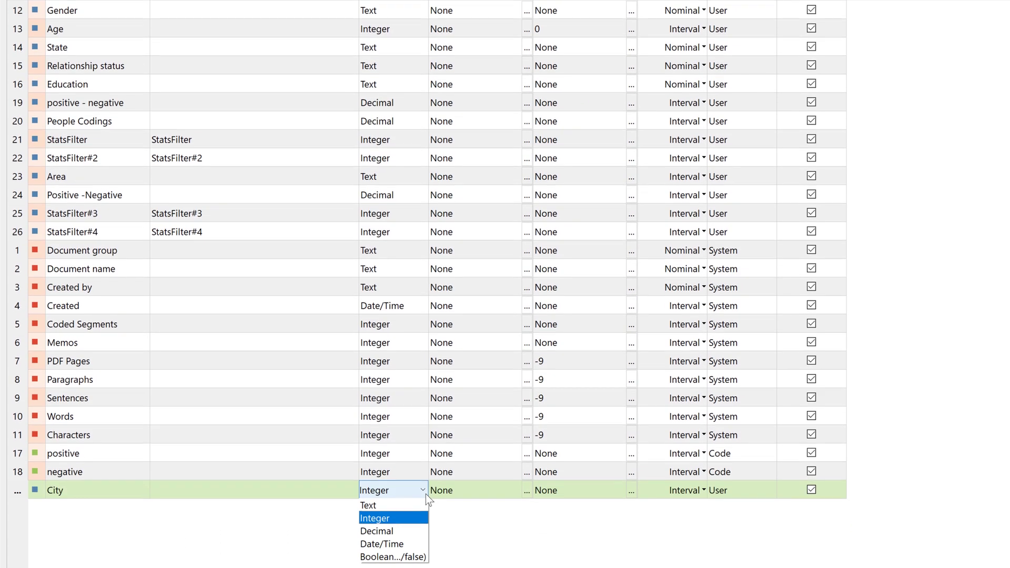
{"action": "left_click", "coordinate": [415, 498]}
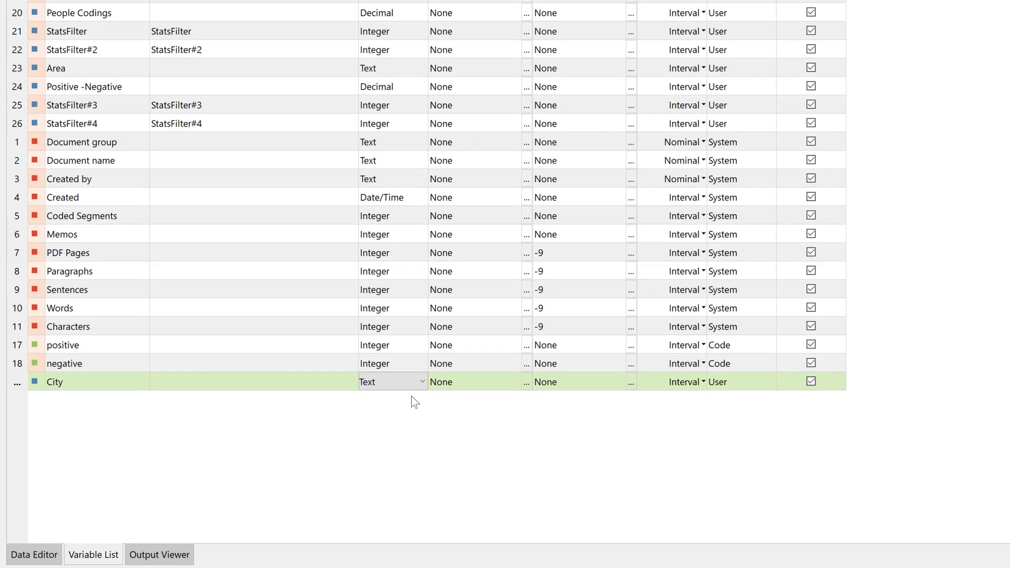
{"action": "left_click", "coordinate": [349, 524]}
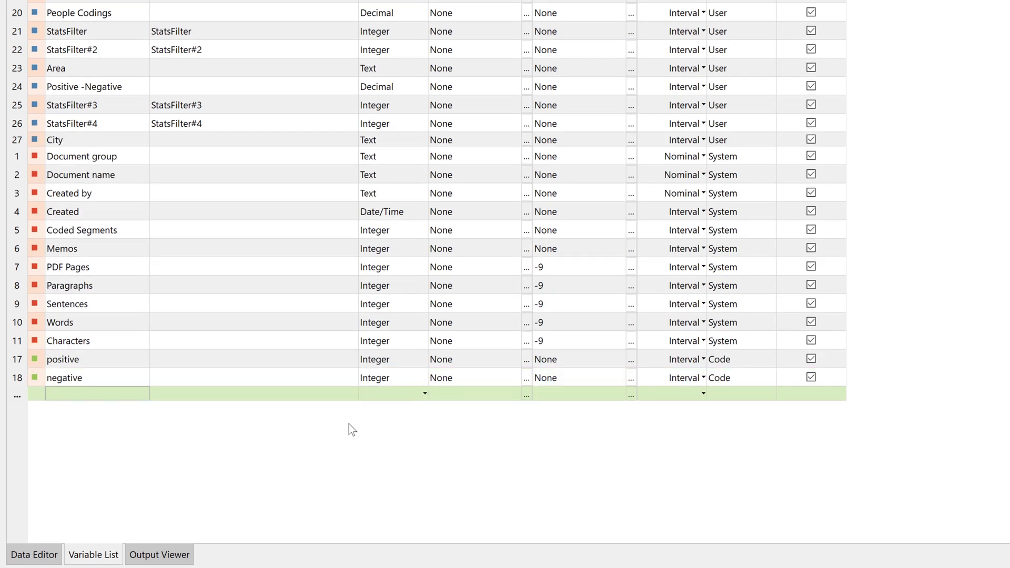
{"action": "left_click", "coordinate": [160, 553]}
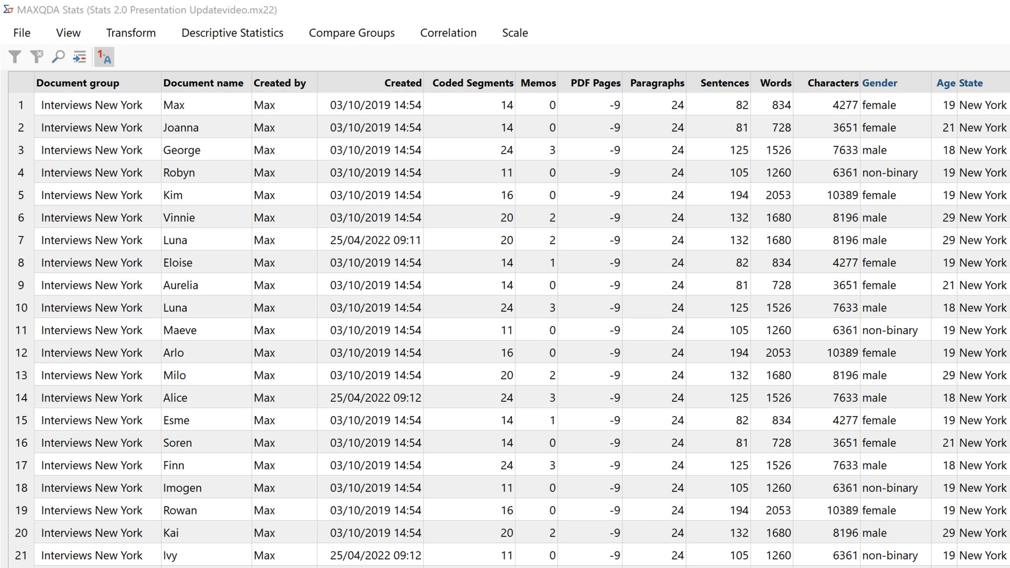
Step: Run a Frequencies analysis on the Age and Education document variables
{"action": "left_click", "coordinate": [270, 37]}
{"action": "left_click", "coordinate": [279, 55]}
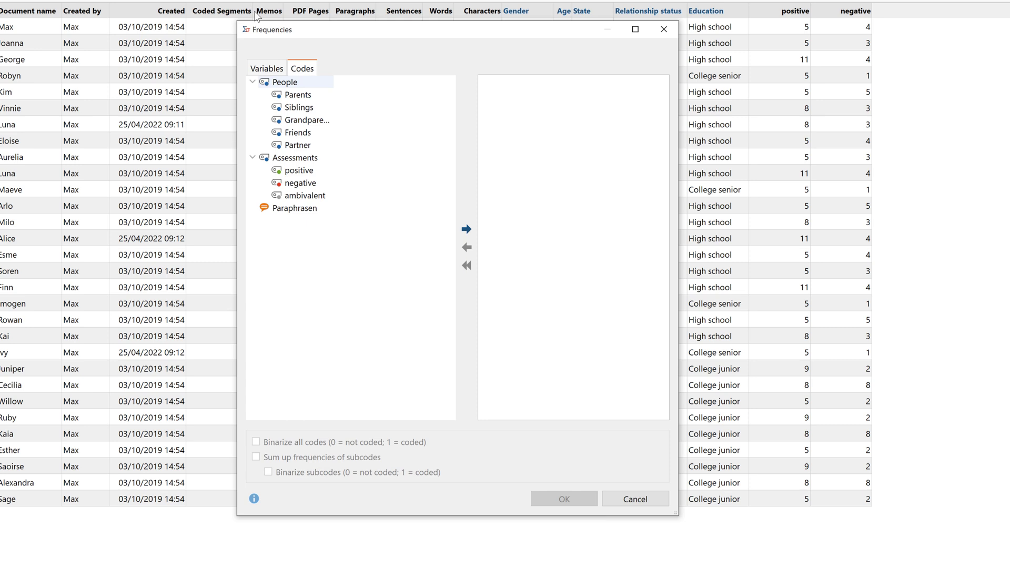
{"action": "left_click", "coordinate": [282, 68]}
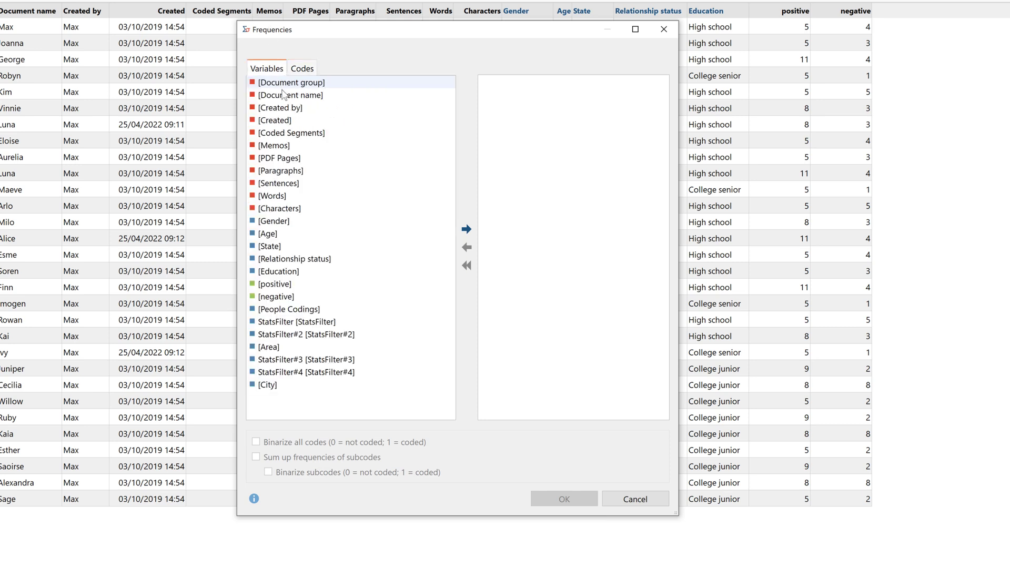
{"action": "double_click", "coordinate": [273, 234]}
{"action": "double_click", "coordinate": [279, 258]}
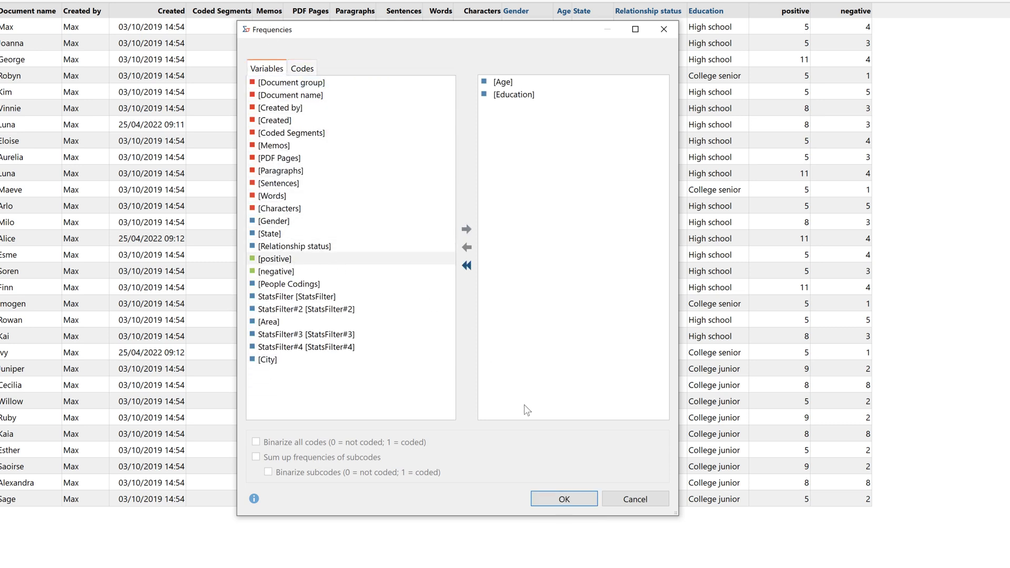
{"action": "left_click", "coordinate": [563, 499]}
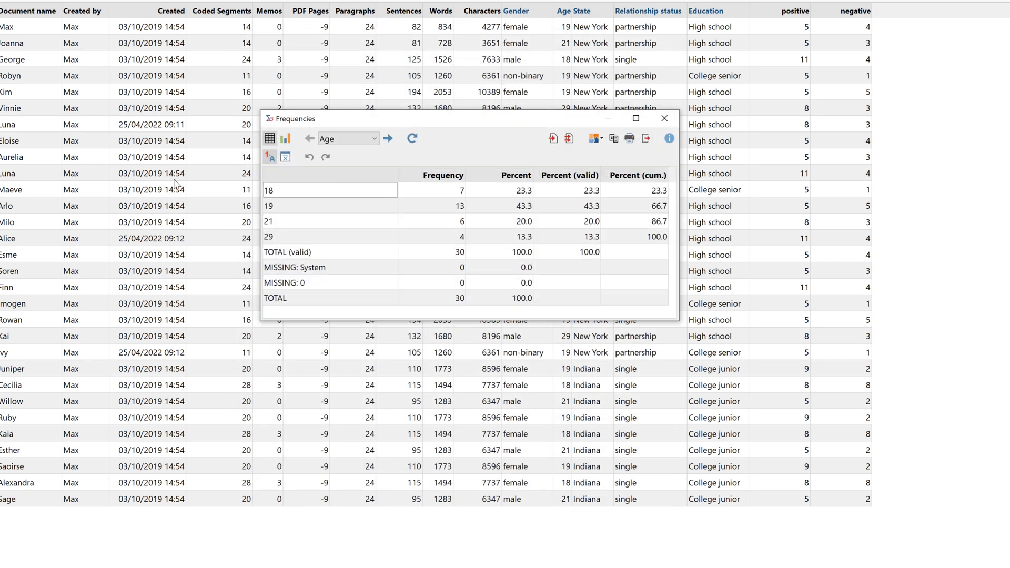
Step: Check the Education results, then delete age 18 from the Age frequency table
{"action": "left_click", "coordinate": [364, 136]}
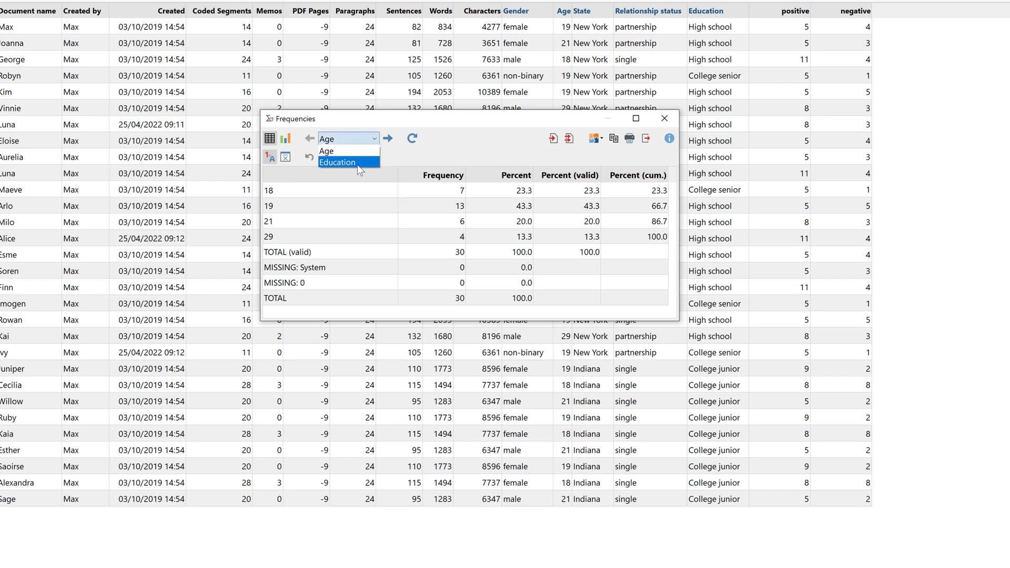
{"action": "left_click", "coordinate": [357, 163]}
{"action": "left_click", "coordinate": [360, 140]}
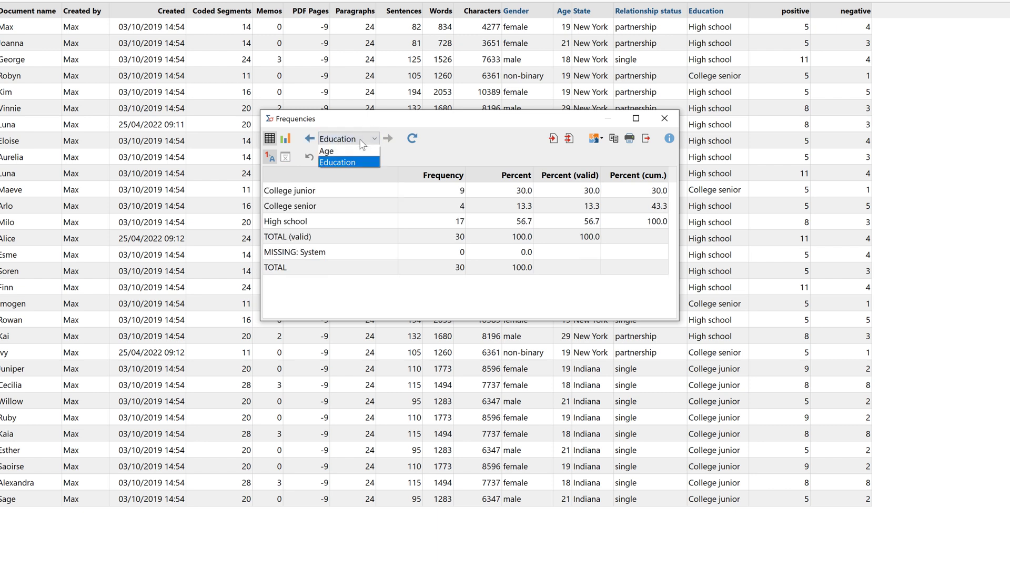
{"action": "left_click", "coordinate": [356, 148]}
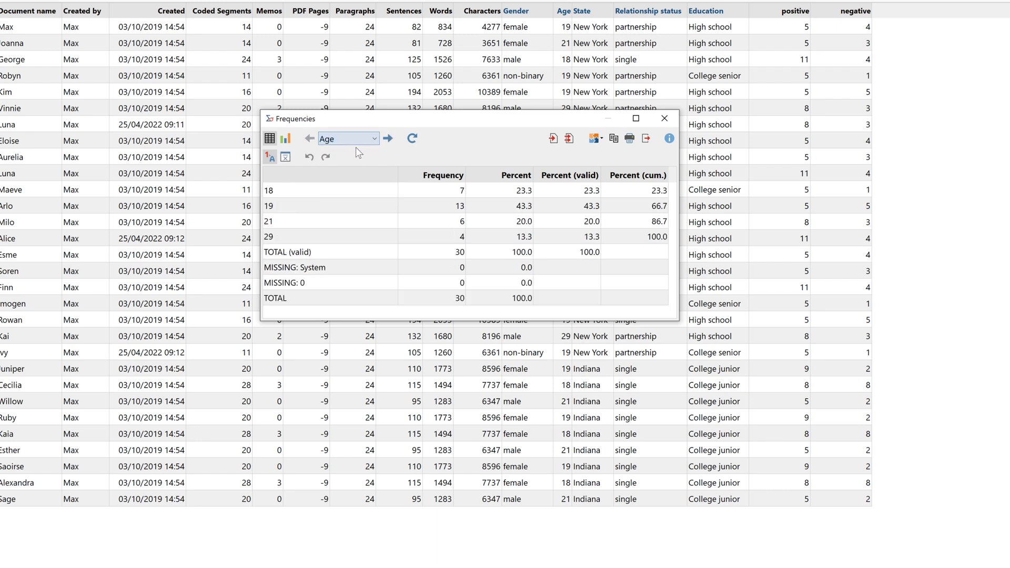
{"action": "left_click", "coordinate": [347, 187]}
{"action": "right_click", "coordinate": [348, 188]}
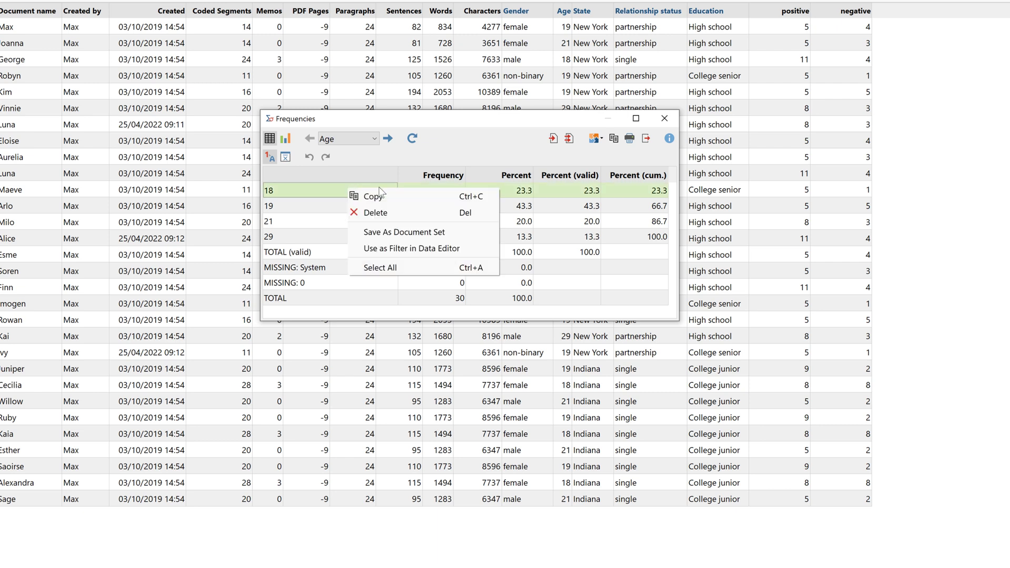
{"action": "left_click", "coordinate": [392, 211]}
Step: Merge ages 21 and 29 into one '21 & 29' category, then show Education frequencies
{"action": "left_click", "coordinate": [378, 211]}
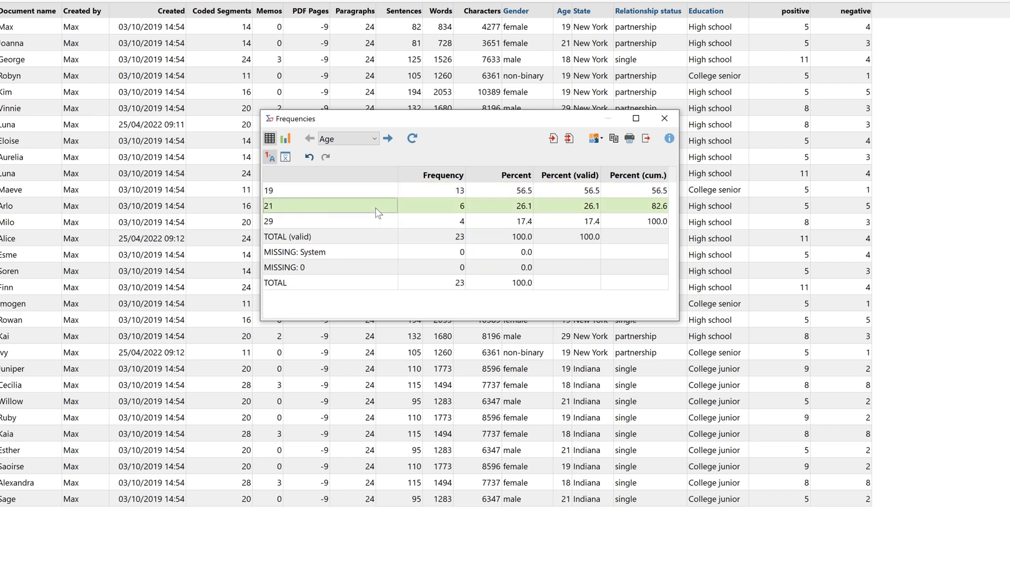
{"action": "left_click", "coordinate": [371, 220], "text": "shift"}
{"action": "right_click", "coordinate": [371, 219]}
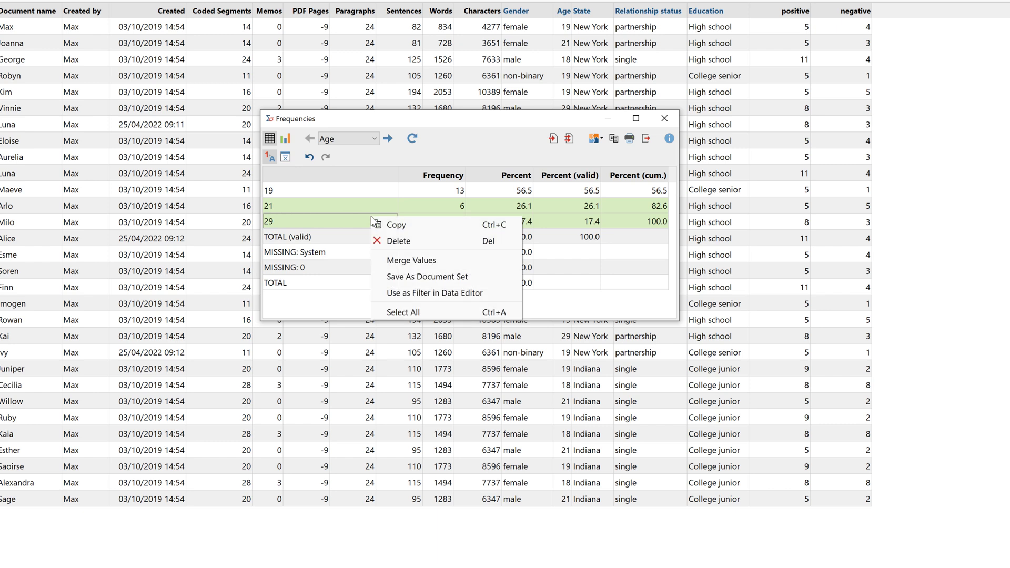
{"action": "left_click", "coordinate": [413, 260]}
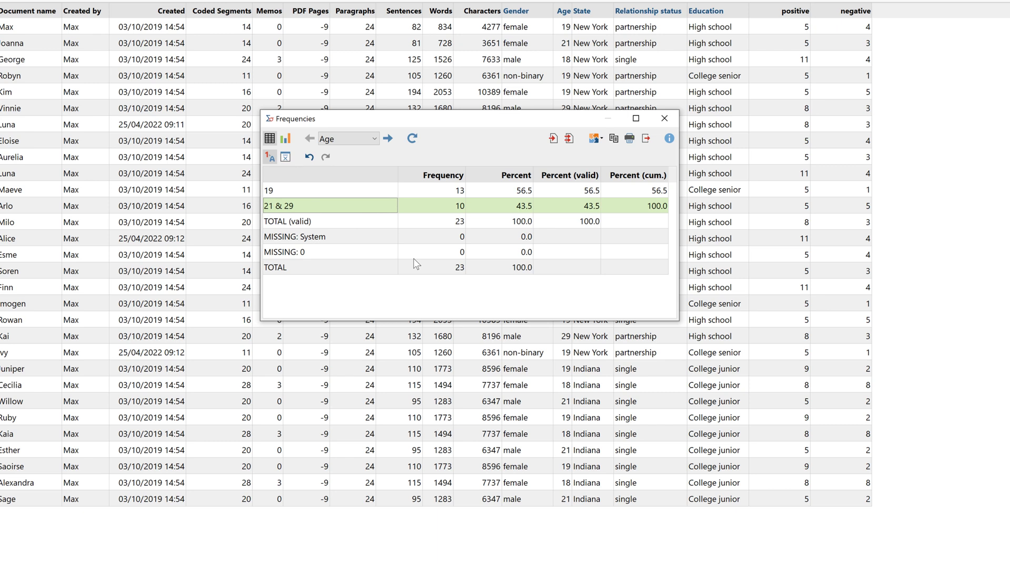
{"action": "right_click", "coordinate": [382, 209]}
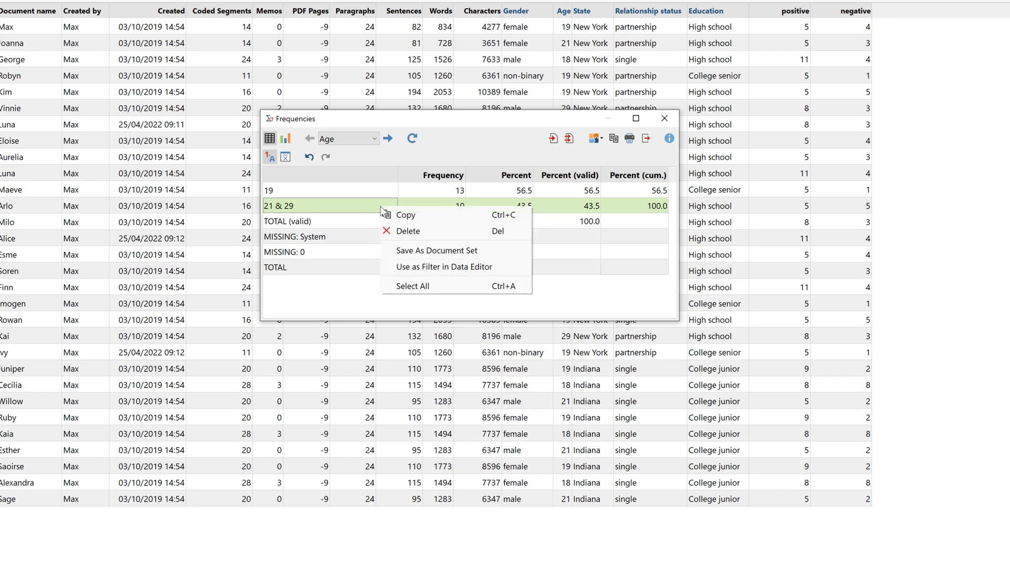
{"action": "left_click", "coordinate": [460, 256]}
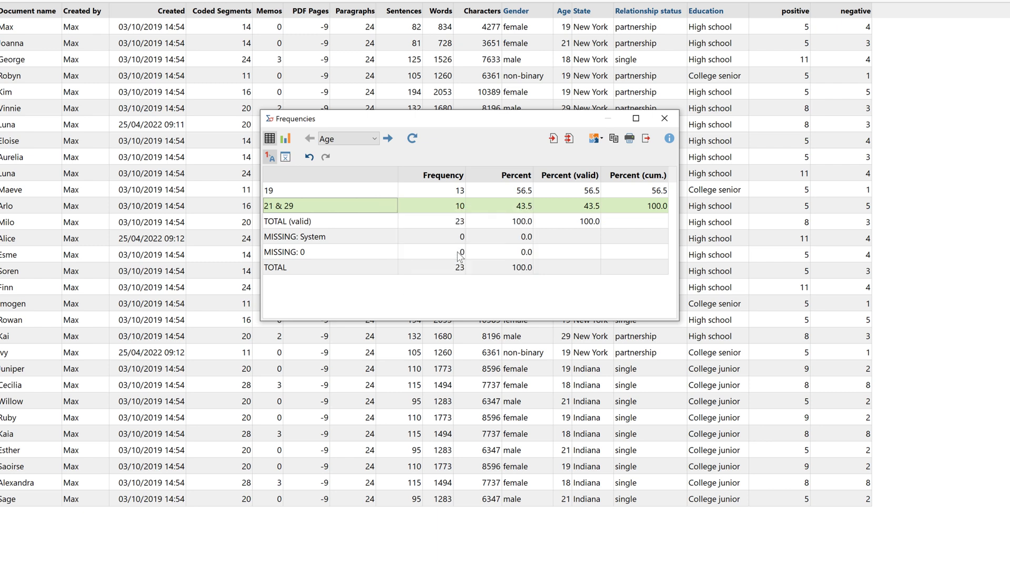
{"action": "left_click", "coordinate": [367, 139]}
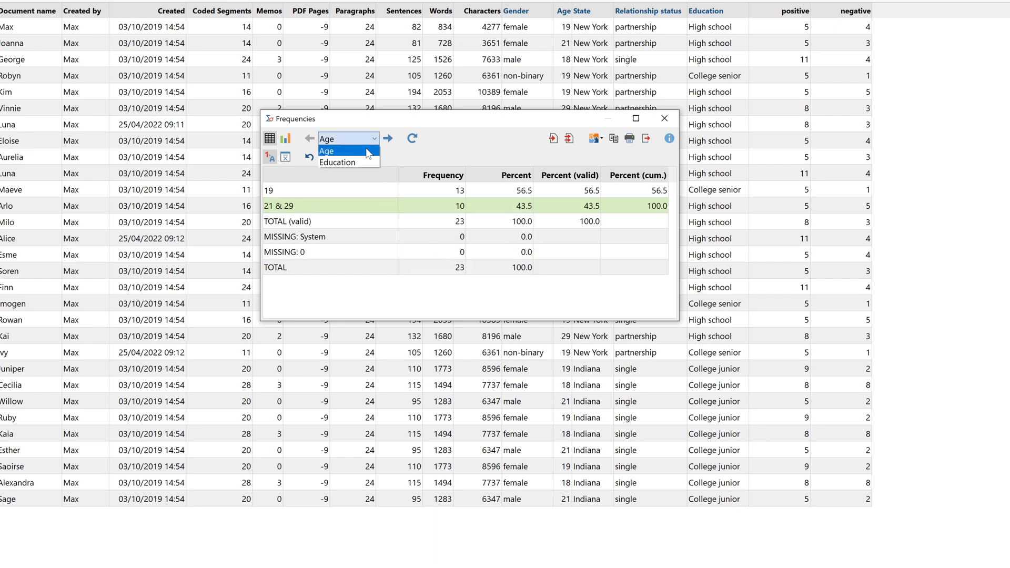
{"action": "left_click", "coordinate": [337, 162]}
Step: Chart Education frequencies in a taller window with orange-red colours, trying pie and horizontal bars
{"action": "left_click", "coordinate": [286, 140]}
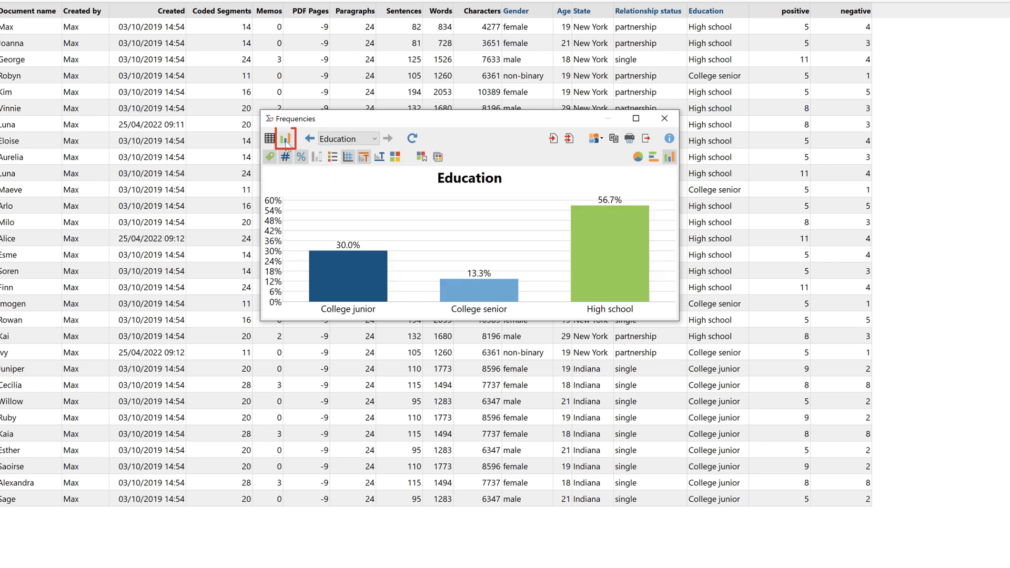
{"action": "left_click_drag", "start_coordinate": [420, 321], "coordinate": [402, 438]}
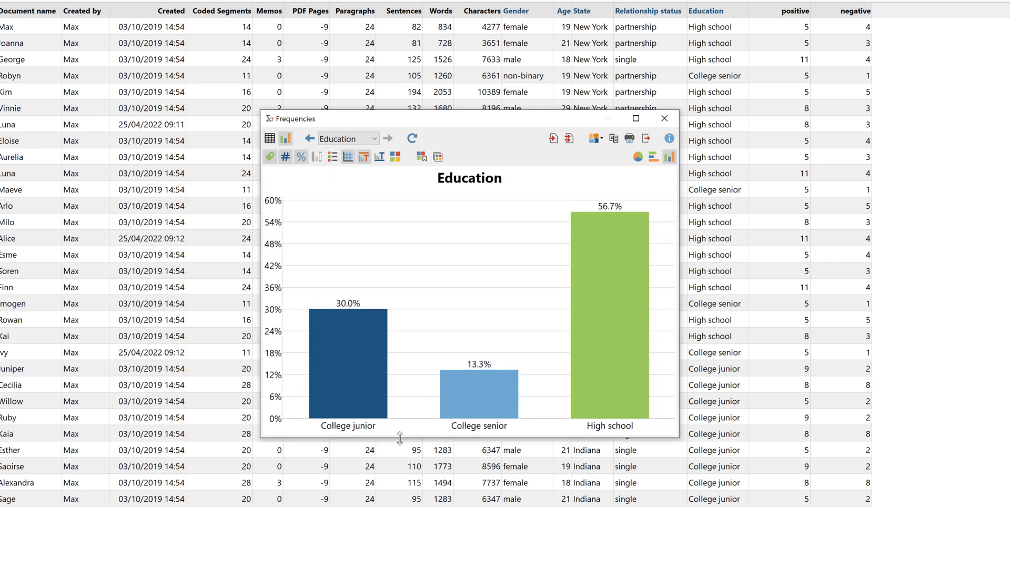
{"action": "left_click", "coordinate": [396, 157]}
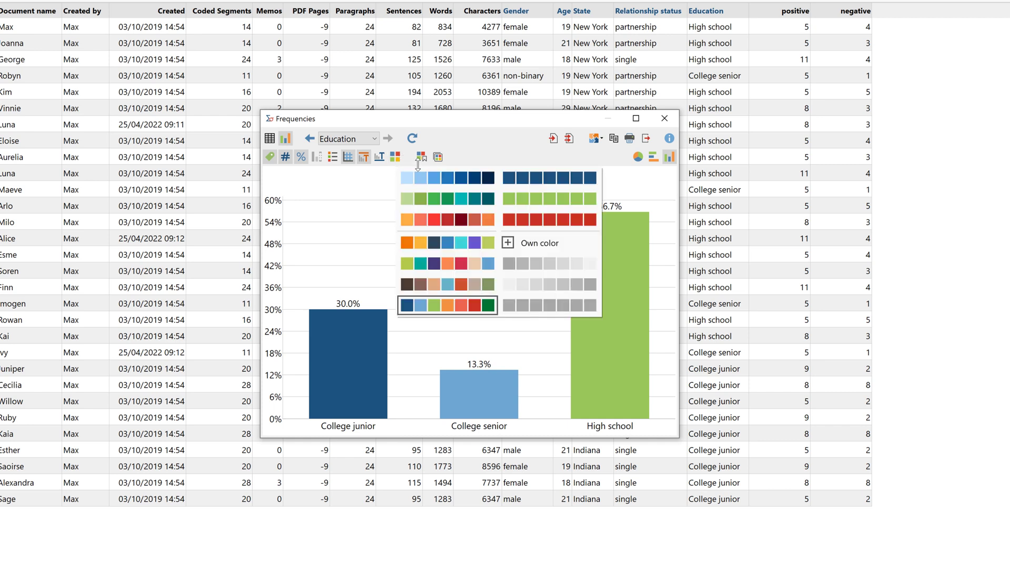
{"action": "left_click", "coordinate": [439, 216]}
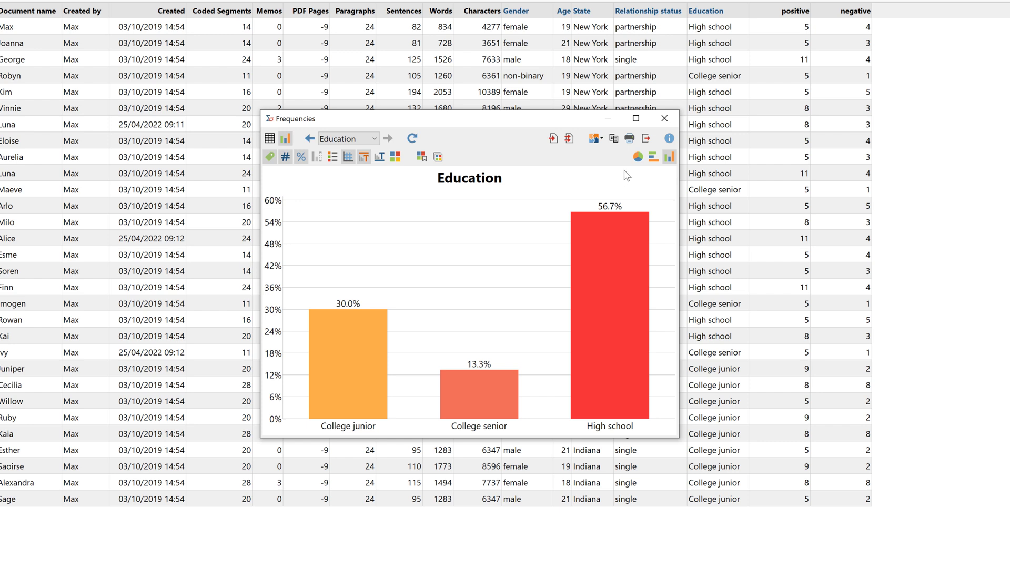
{"action": "left_click", "coordinate": [637, 158]}
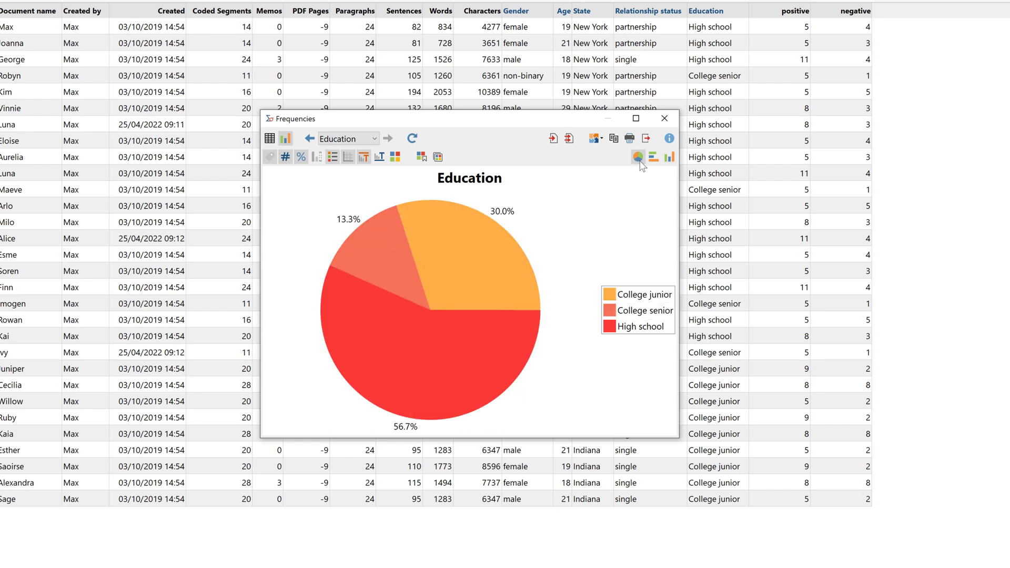
{"action": "left_click", "coordinate": [652, 160]}
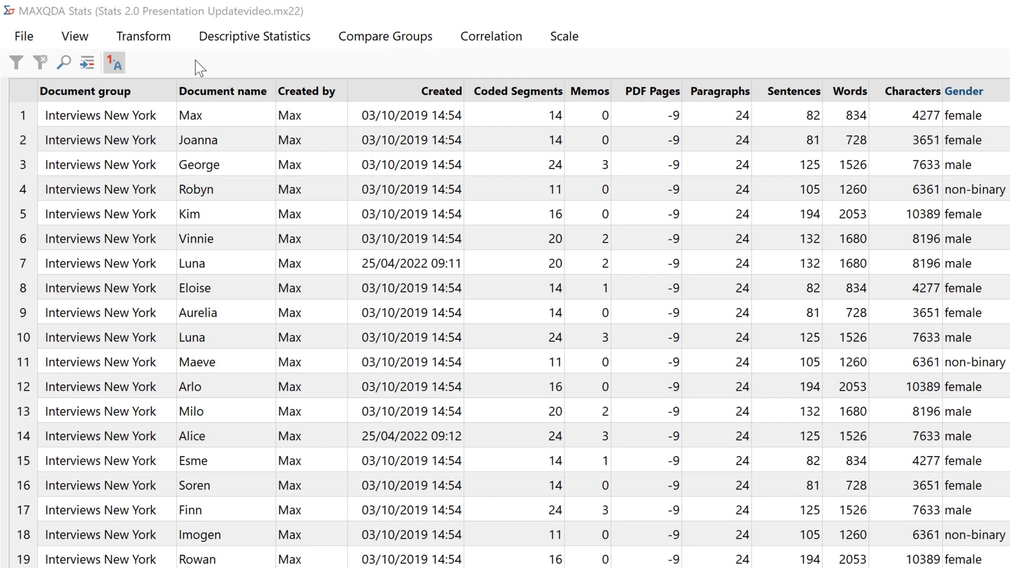
Step: Compute a variable 'Positive -negative' as V9 positive minus V10 negative
{"action": "left_click", "coordinate": [157, 38]}
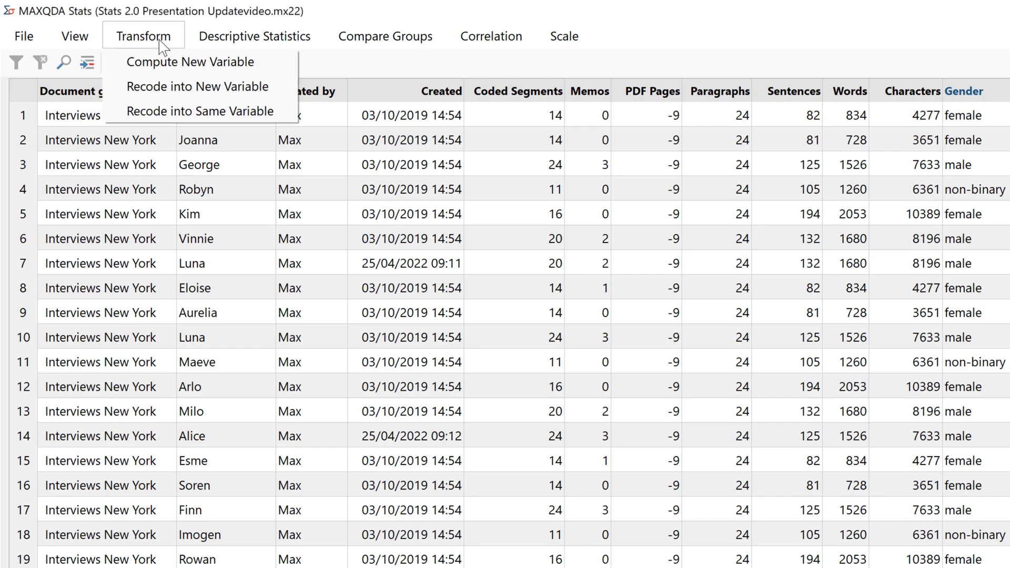
{"action": "left_click", "coordinate": [178, 62]}
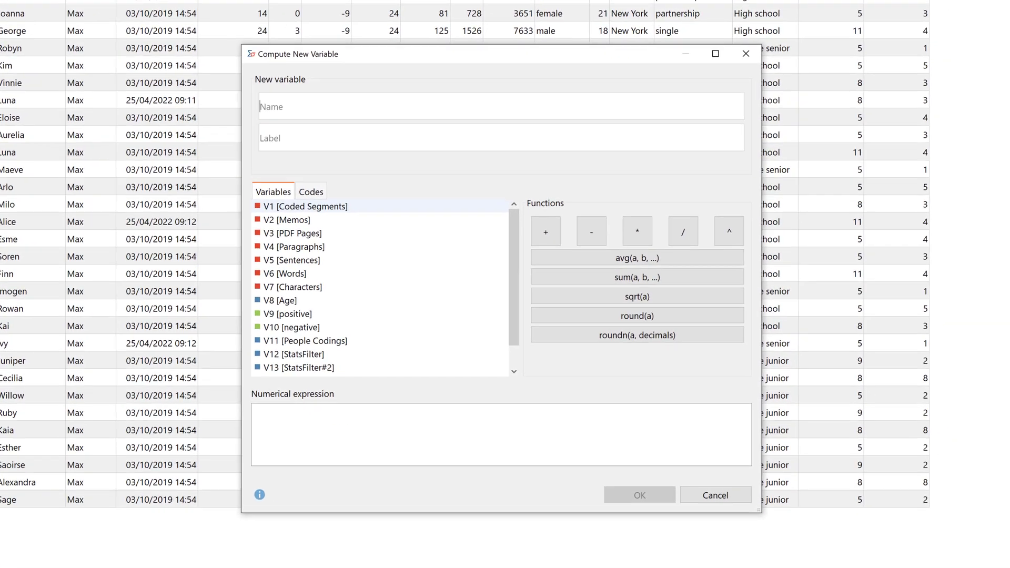
{"action": "type", "text": "Positive -negative"}
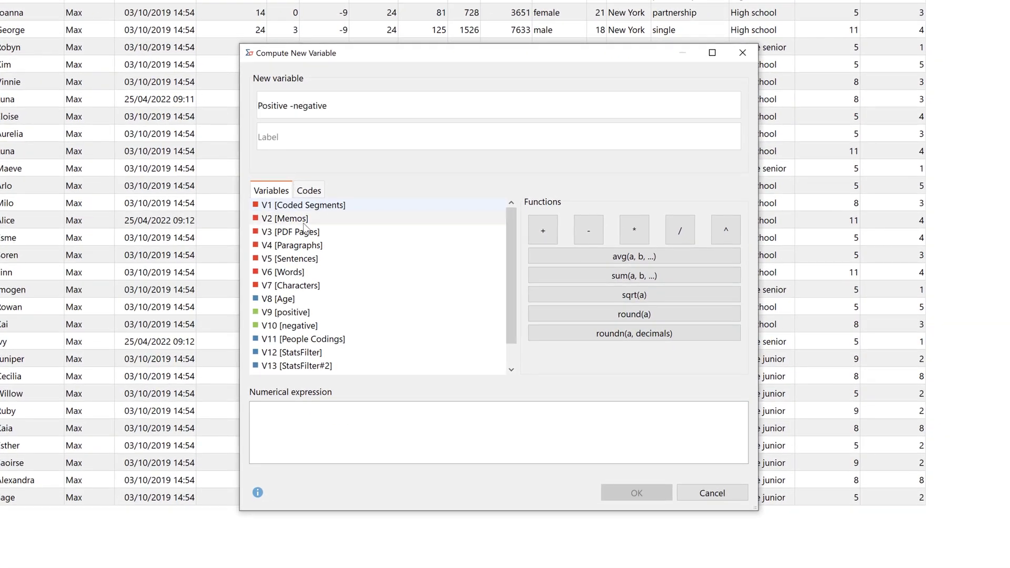
{"action": "left_click", "coordinate": [300, 313]}
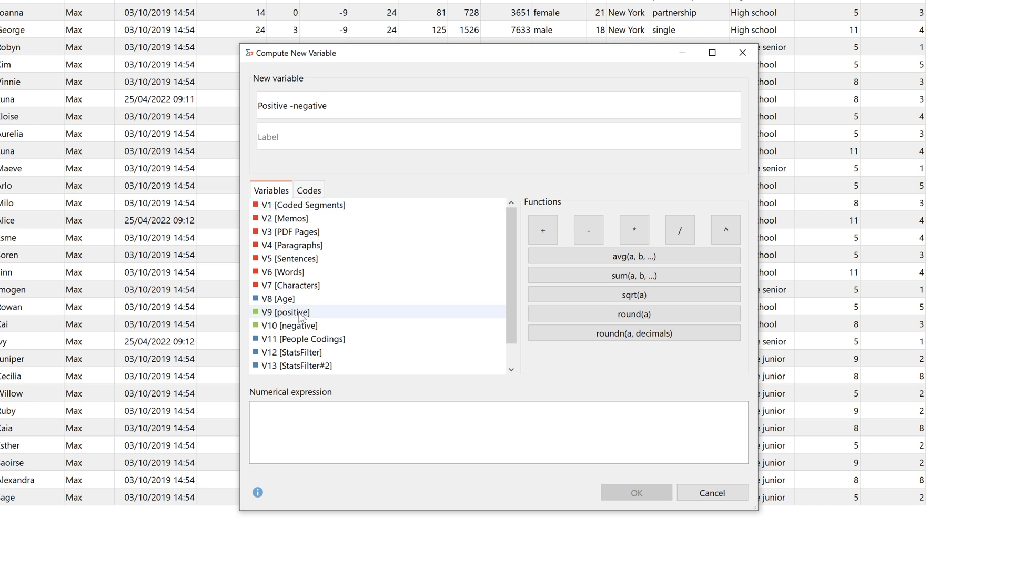
{"action": "double_click", "coordinate": [300, 314]}
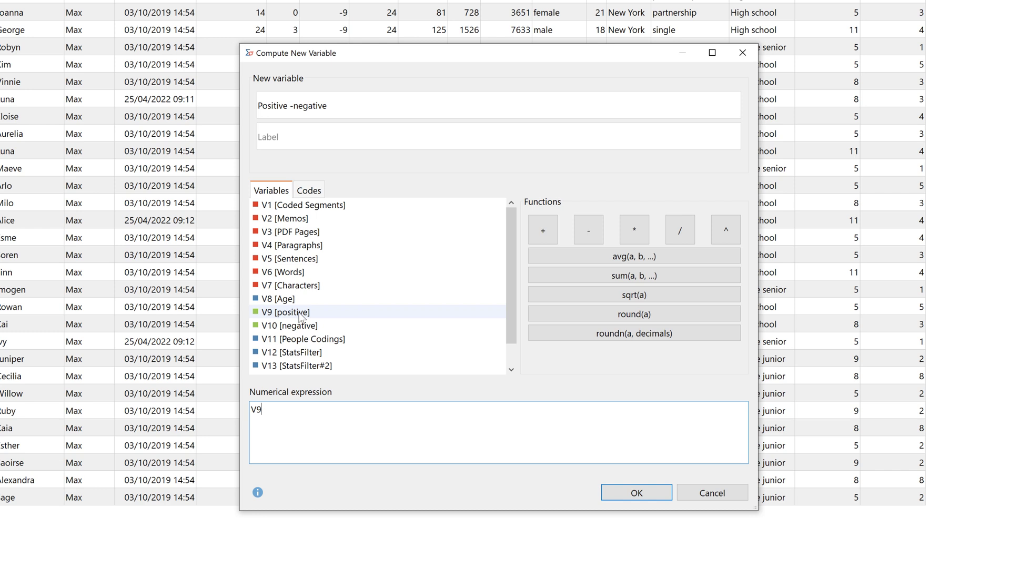
{"action": "type", "text": "-"}
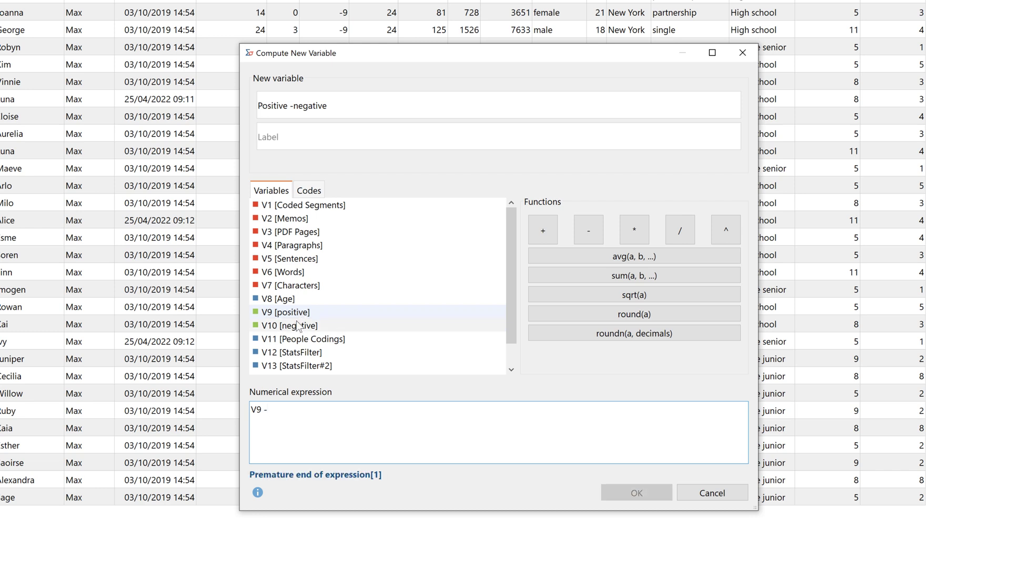
{"action": "double_click", "coordinate": [298, 326]}
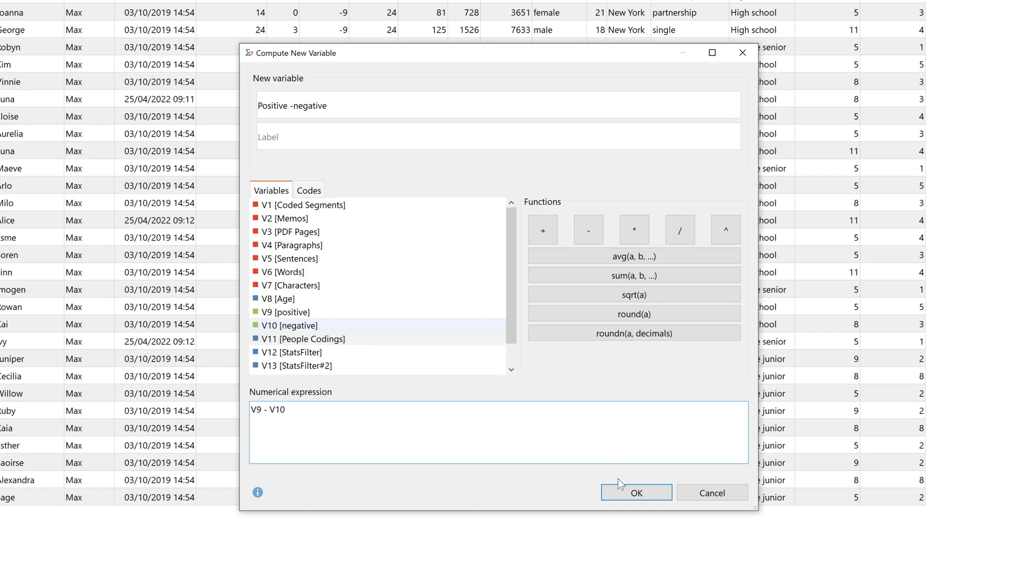
{"action": "left_click", "coordinate": [622, 495]}
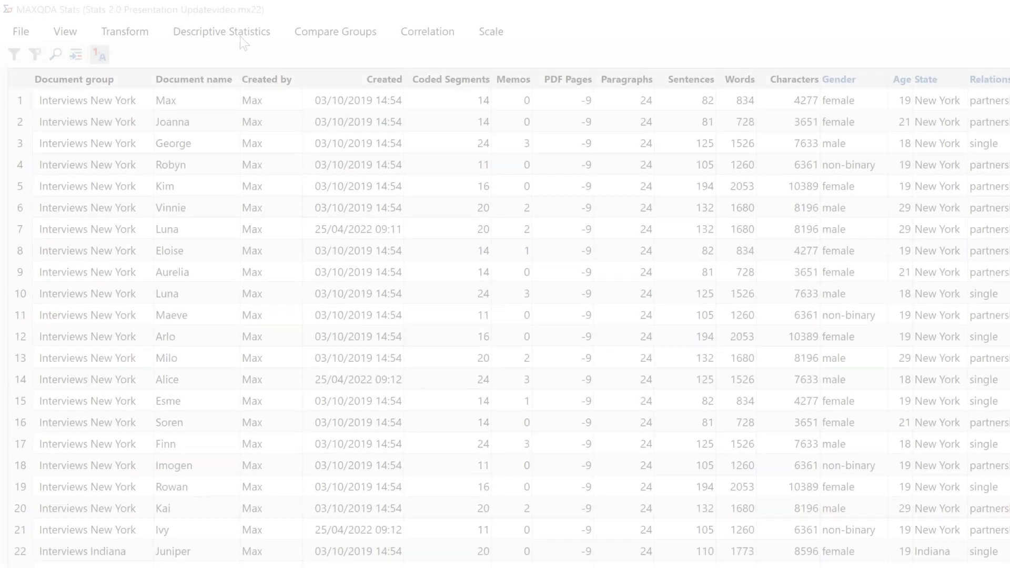
Step: Run binarized frequencies for People subcodes Parents through Partner and view the Siblings results
{"action": "left_click", "coordinate": [240, 35]}
{"action": "left_click", "coordinate": [258, 48]}
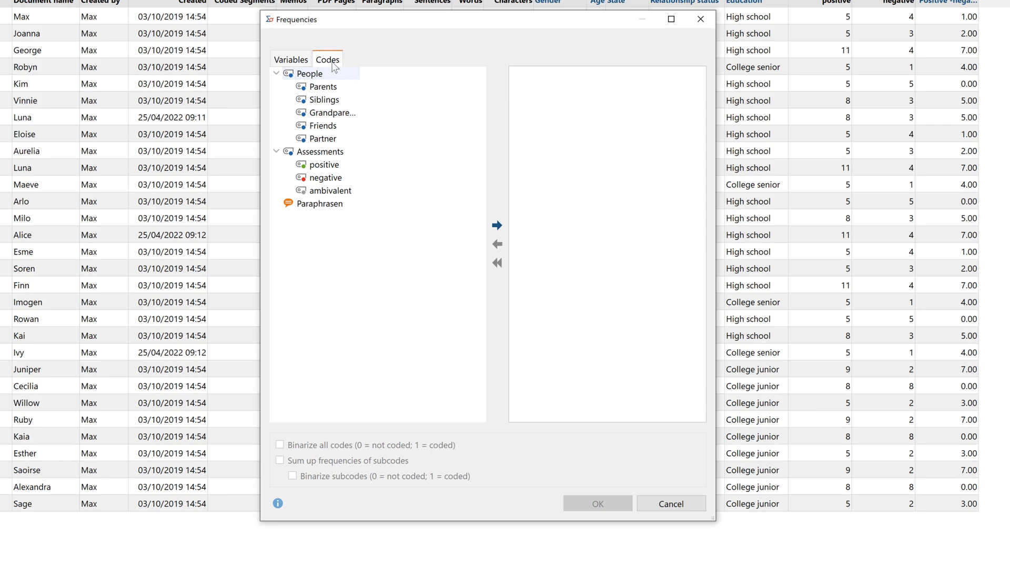
{"action": "left_click", "coordinate": [332, 86]}
{"action": "left_click", "coordinate": [333, 140], "text": "shift"}
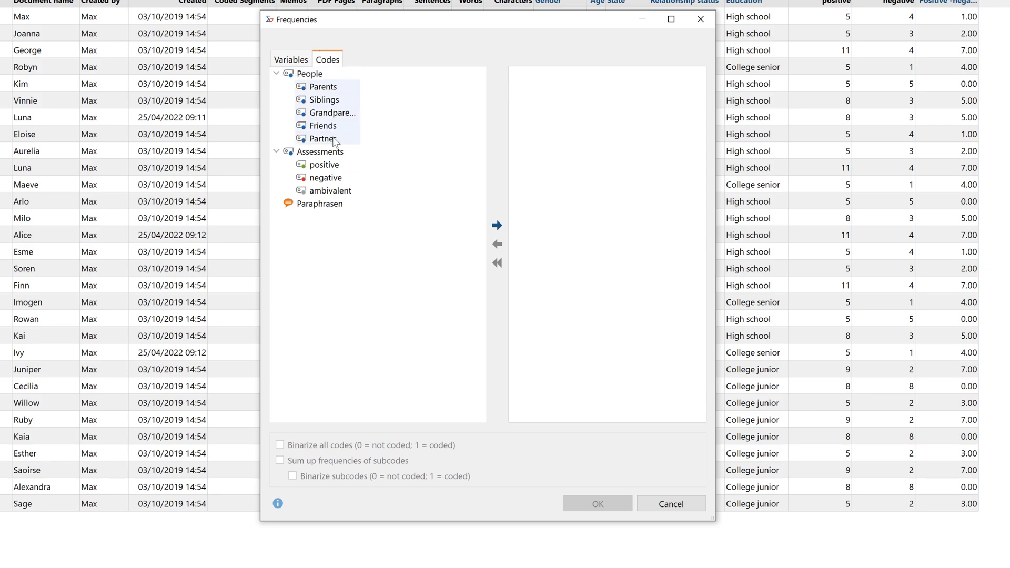
{"action": "left_click", "coordinate": [500, 223]}
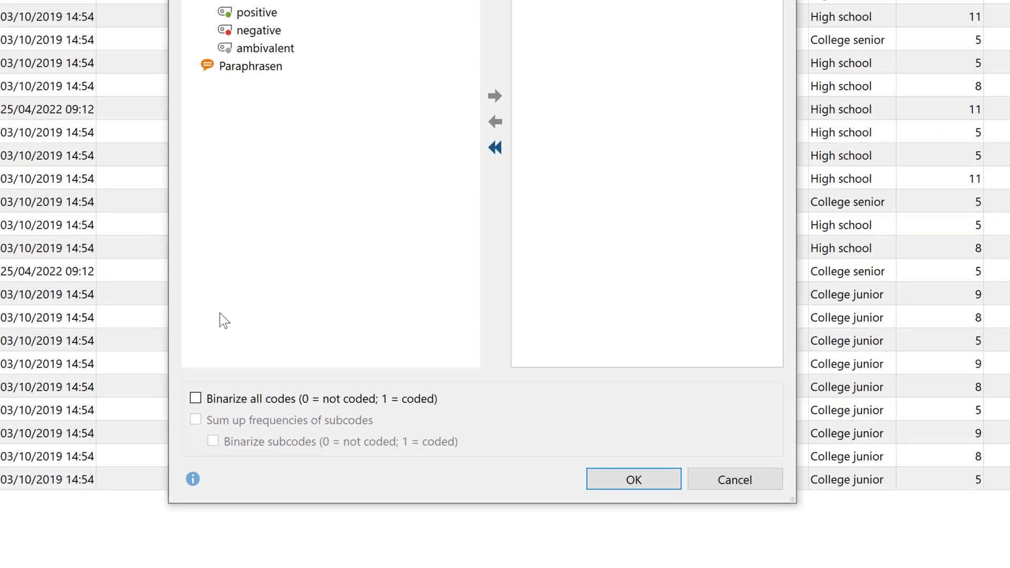
{"action": "left_click", "coordinate": [279, 445]}
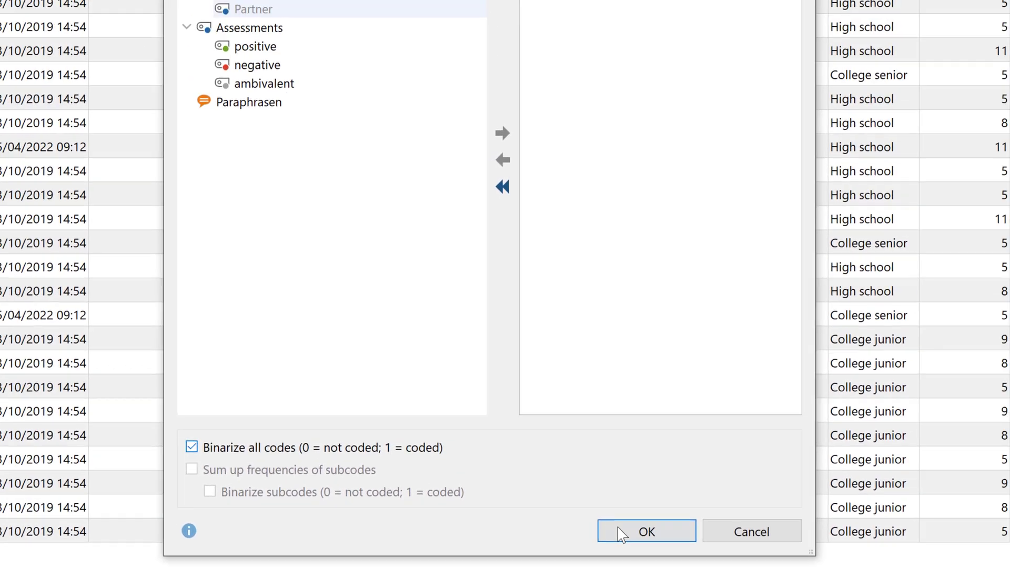
{"action": "left_click", "coordinate": [626, 453]}
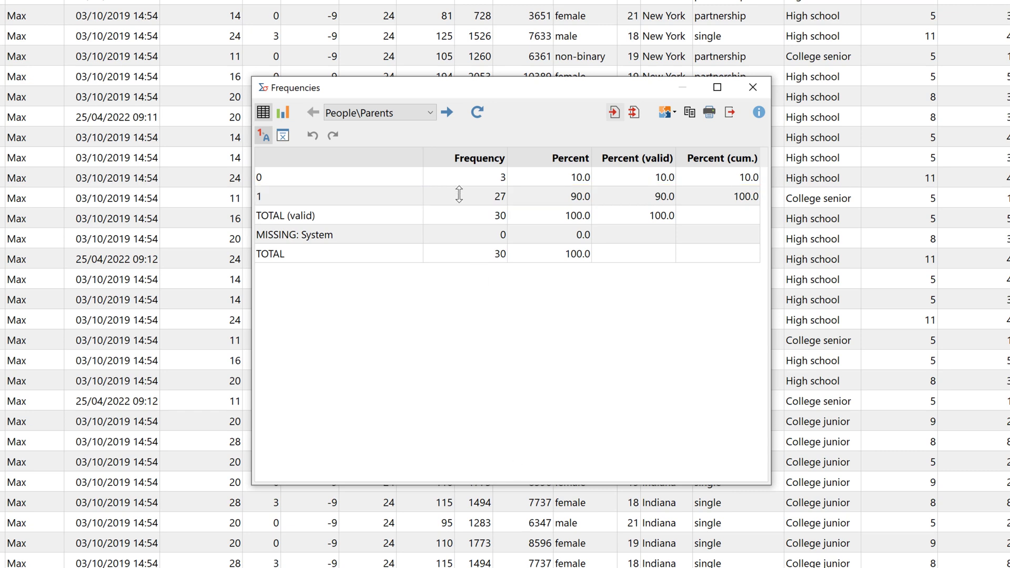
{"action": "left_click", "coordinate": [430, 113]}
{"action": "left_click", "coordinate": [422, 141]}
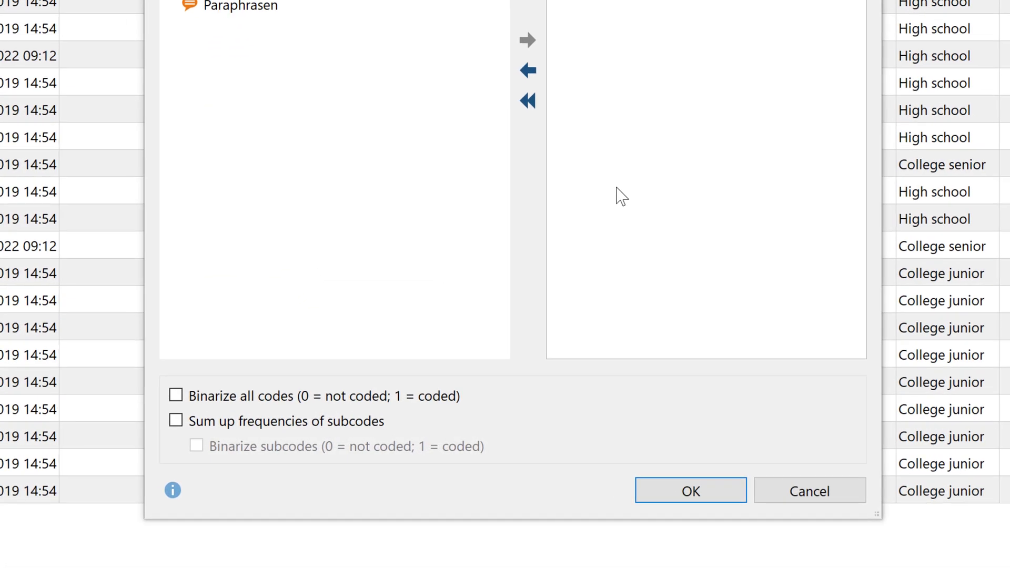
Step: Rerun the People frequencies with subcode frequencies summed up
{"action": "left_click", "coordinate": [175, 420]}
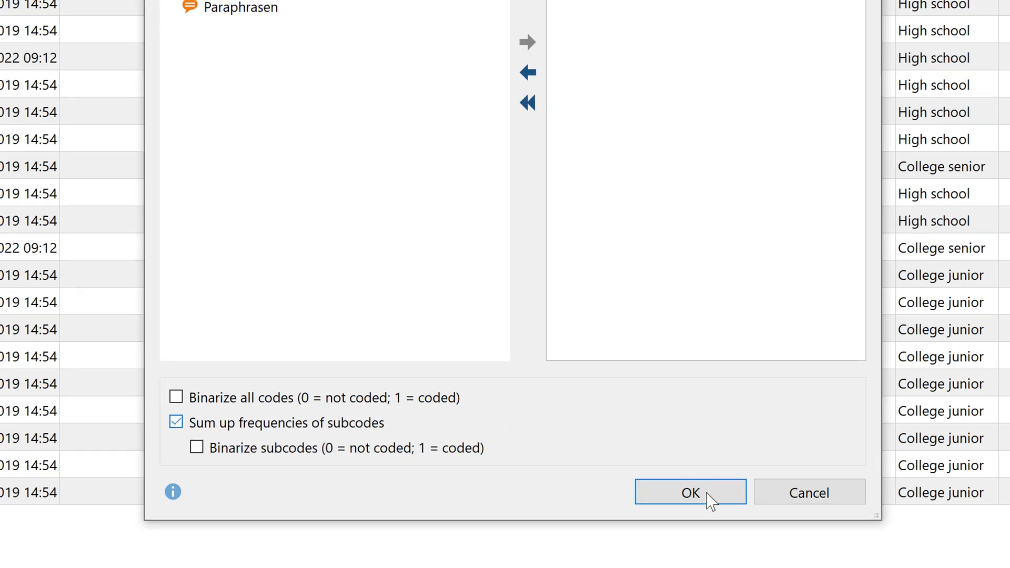
{"action": "left_click", "coordinate": [702, 497]}
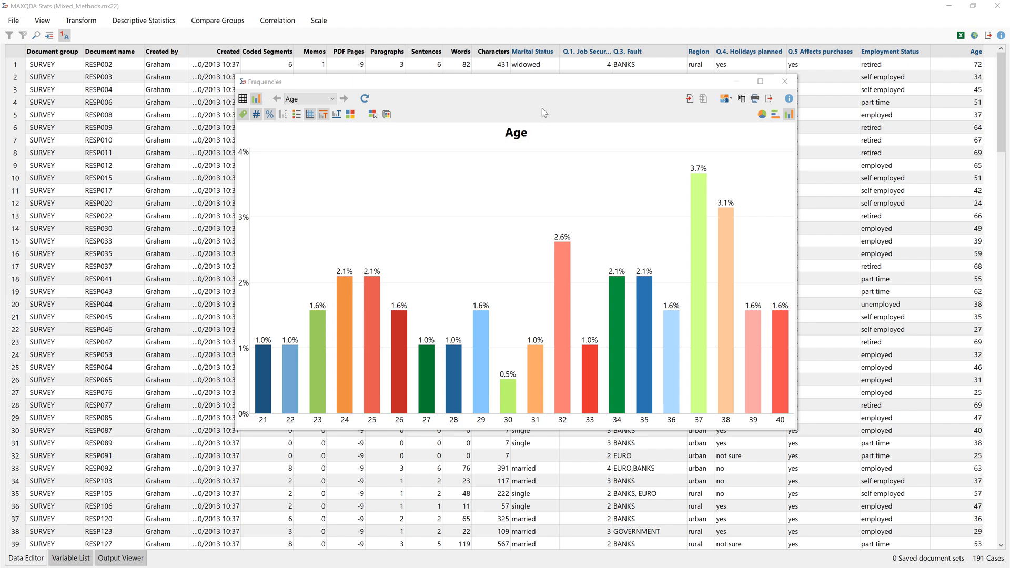
Step: Close the Age chart and recode Age into a new variable named Age groups
{"action": "left_click", "coordinate": [737, 81]}
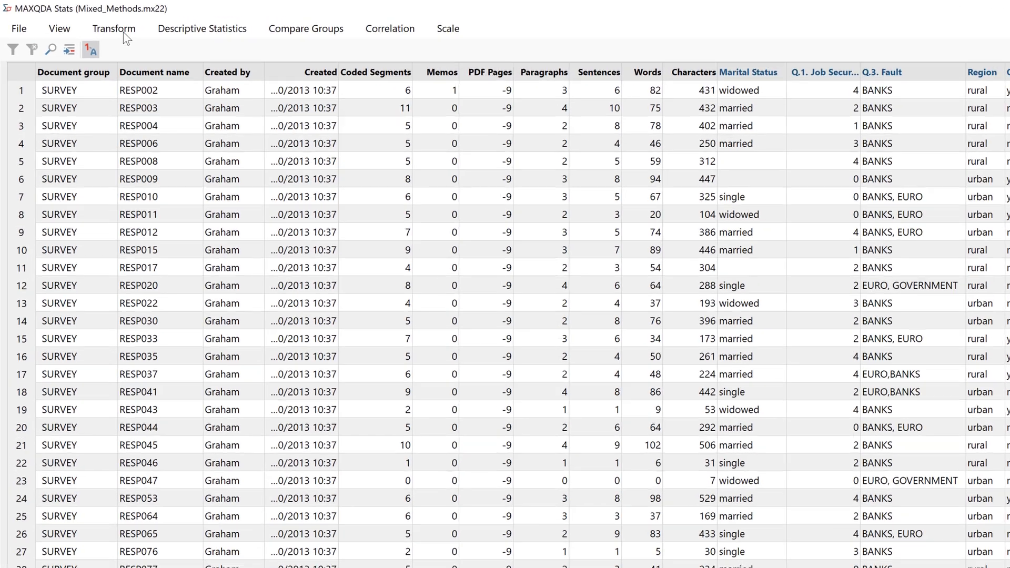
{"action": "left_click", "coordinate": [81, 20]}
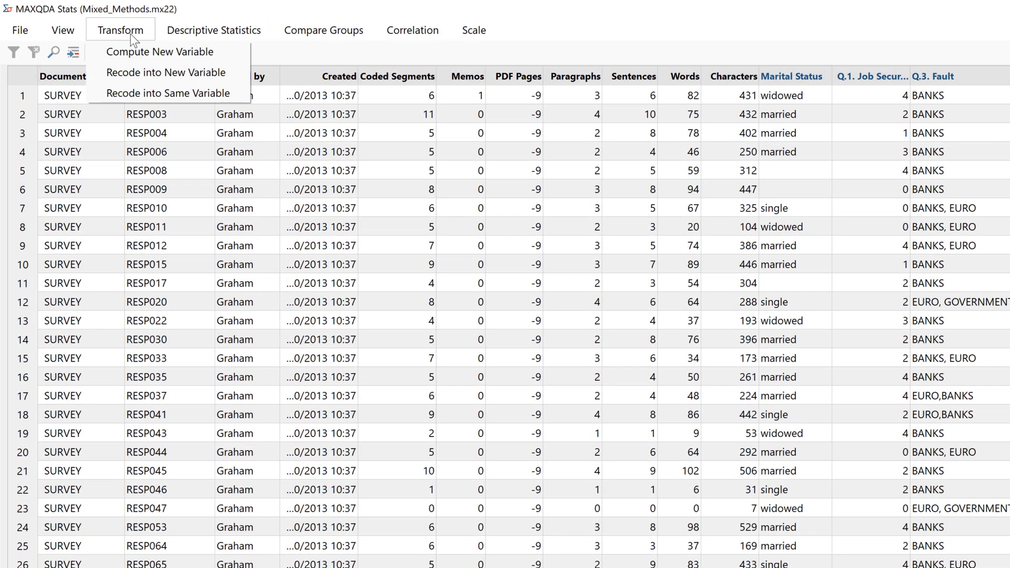
{"action": "left_click", "coordinate": [153, 74]}
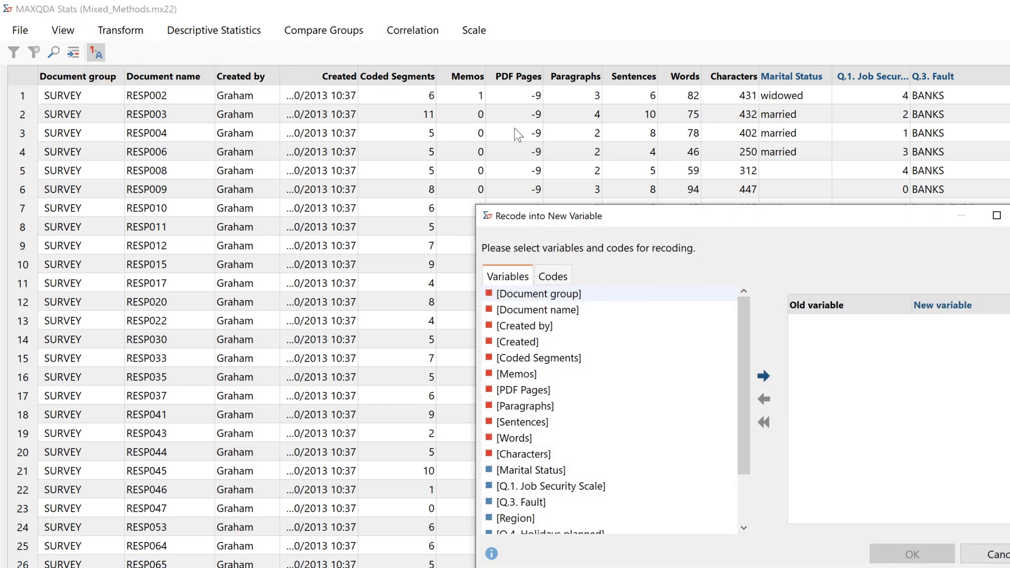
{"action": "scroll", "coordinate": [596, 430], "scroll_direction": "down", "scroll_amount": 2}
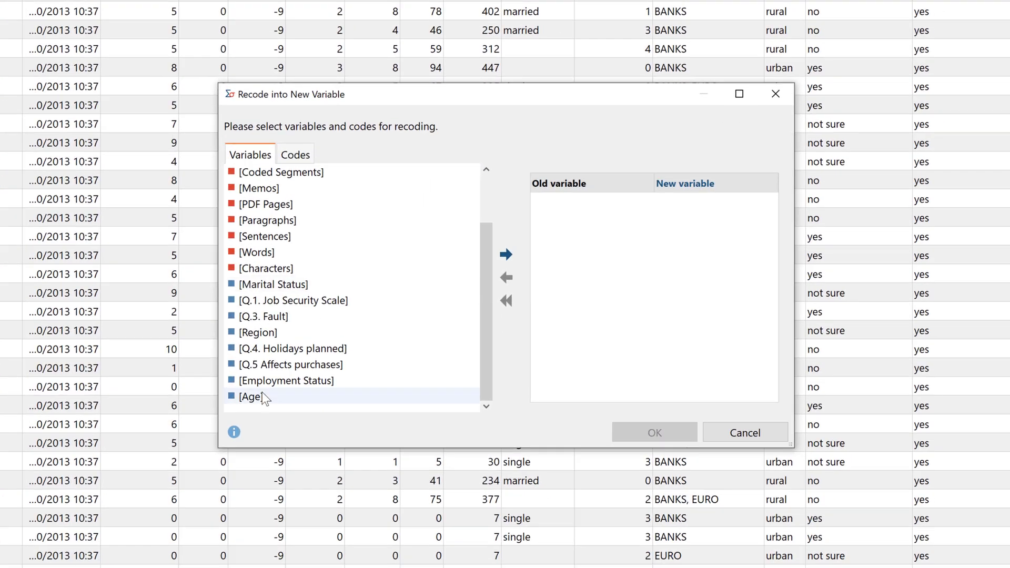
{"action": "double_click", "coordinate": [250, 396]}
{"action": "type", "text": "Age groups"}
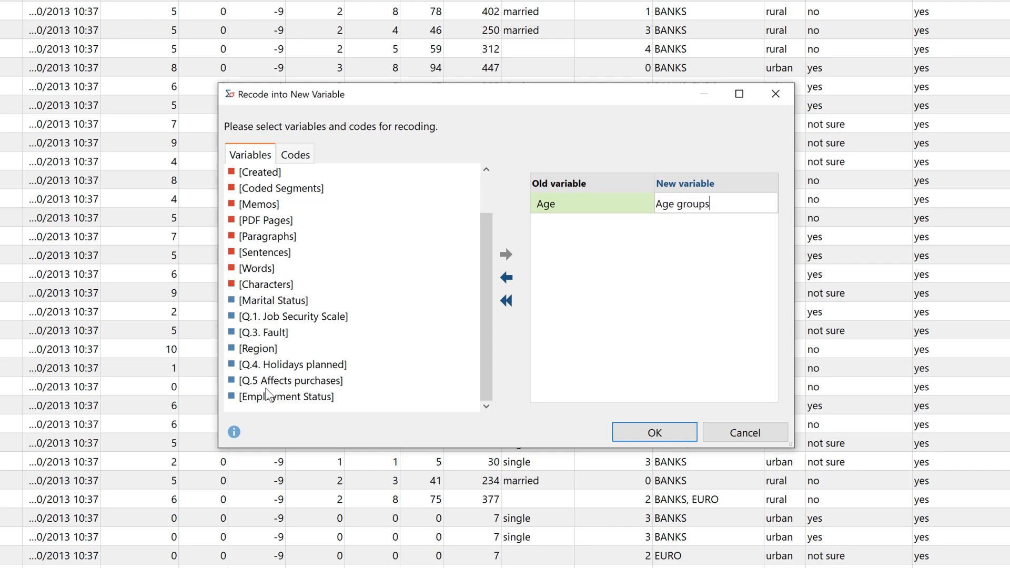
{"action": "left_click", "coordinate": [652, 432]}
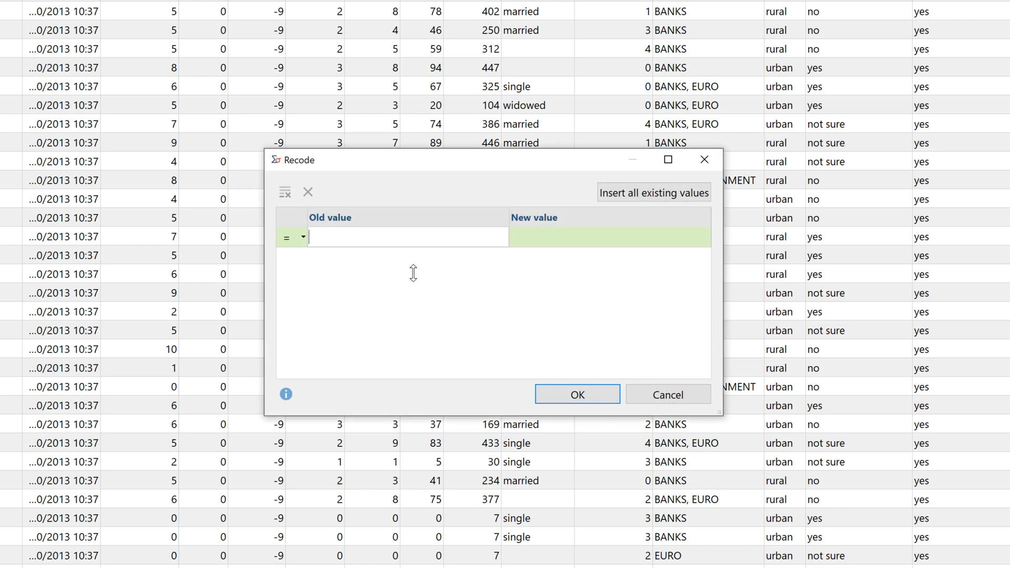
Step: Enter the first recoding rules: below 80 → 7, below 70 → 6, below 60 → 5
{"action": "key", "text": "Tab"}
{"action": "type", "text": "7"}
{"action": "left_click", "coordinate": [324, 257]}
{"action": "type", "text": "70"}
{"action": "left_click", "coordinate": [536, 254]}
{"action": "type", "text": "6"}
{"action": "left_click", "coordinate": [314, 280]}
{"action": "type", "text": "605"}
{"action": "left_click", "coordinate": [303, 278]}
{"action": "left_click", "coordinate": [292, 298]}
Step: Add rules below 50 → 4, below 40 → 3, below 30 → 2, below 20 → 1 and apply
{"action": "left_click", "coordinate": [327, 298]}
{"action": "type", "text": "504"}
{"action": "left_click", "coordinate": [324, 318]}
{"action": "type", "text": "40"}
{"action": "left_click", "coordinate": [527, 322]}
{"action": "type", "text": "3"}
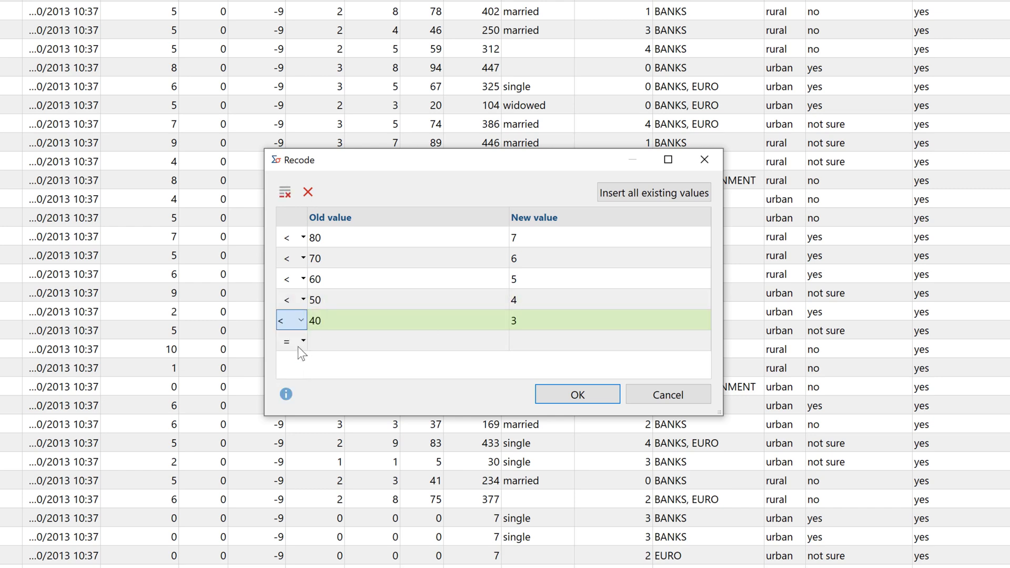
{"action": "left_click", "coordinate": [326, 341]}
{"action": "type", "text": "302"}
{"action": "left_click", "coordinate": [303, 340]}
{"action": "left_click", "coordinate": [290, 368]}
{"action": "left_click", "coordinate": [332, 360]}
{"action": "type", "text": "201"}
{"action": "left_click", "coordinate": [300, 362]}
{"action": "left_click", "coordinate": [299, 387]}
{"action": "left_click", "coordinate": [559, 387]}
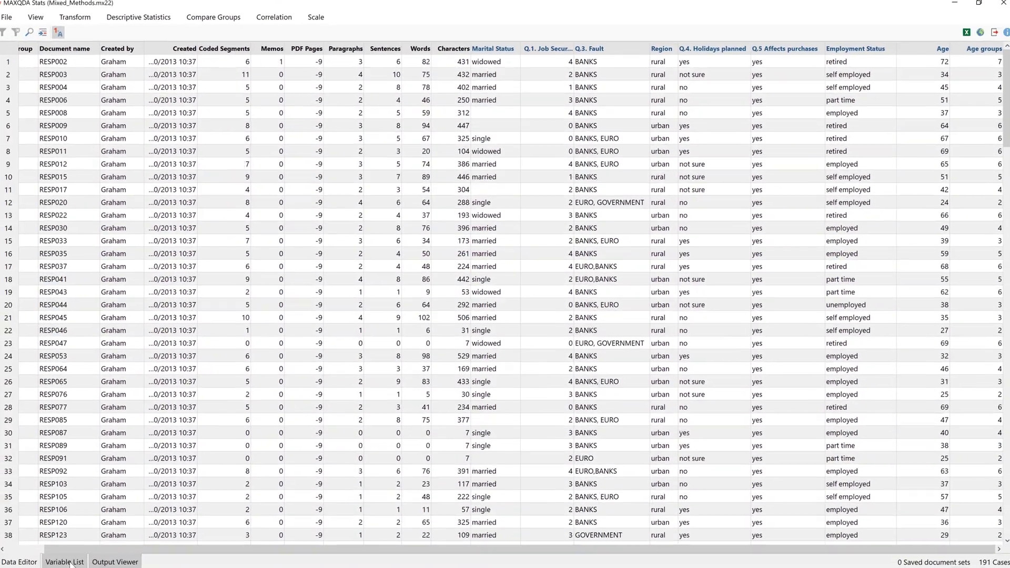
Step: Label Age groups values 7 = 70-79, 6 = 60-69 and 5 = 50-59
{"action": "left_click", "coordinate": [74, 559]}
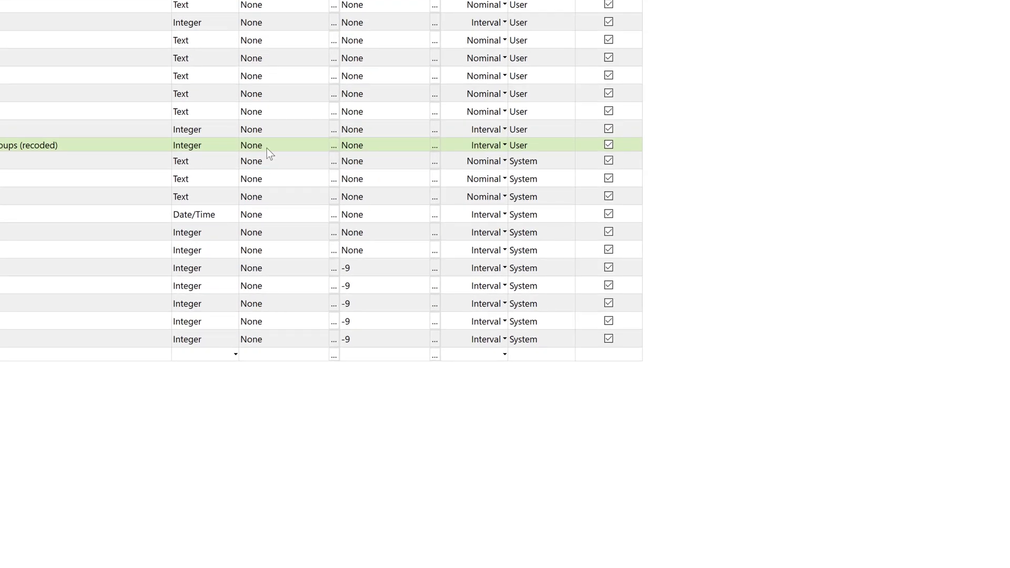
{"action": "double_click", "coordinate": [267, 147]}
{"action": "type", "text": "7"}
{"action": "key", "text": "Tab"}
{"action": "type", "text": "70-79"}
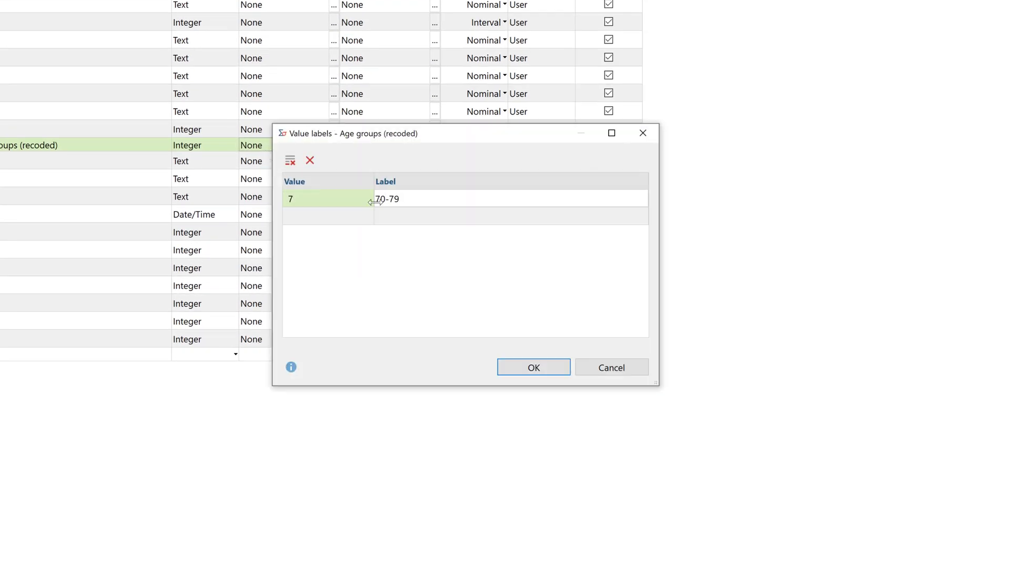
{"action": "key", "text": "Return"}
{"action": "type", "text": "6"}
{"action": "key", "text": "Tab"}
{"action": "type", "text": "60-69"}
{"action": "key", "text": "Return"}
{"action": "type", "text": "5"}
{"action": "key", "text": "Tab"}
{"action": "type", "text": "50-59"}
{"action": "key", "text": "Return"}
Step: Add labels 4 = 40-49, 3 = 30-39, 2 = 20-29, 1 = 16-19 and confirm
{"action": "type", "text": "4"}
{"action": "key", "text": "Tab"}
{"action": "type", "text": "40-49"}
{"action": "key", "text": "Return"}
{"action": "type", "text": "3"}
{"action": "key", "text": "Tab"}
{"action": "type", "text": "30-39"}
{"action": "key", "text": "Return"}
{"action": "type", "text": "220-29"}
{"action": "key", "text": "Return"}
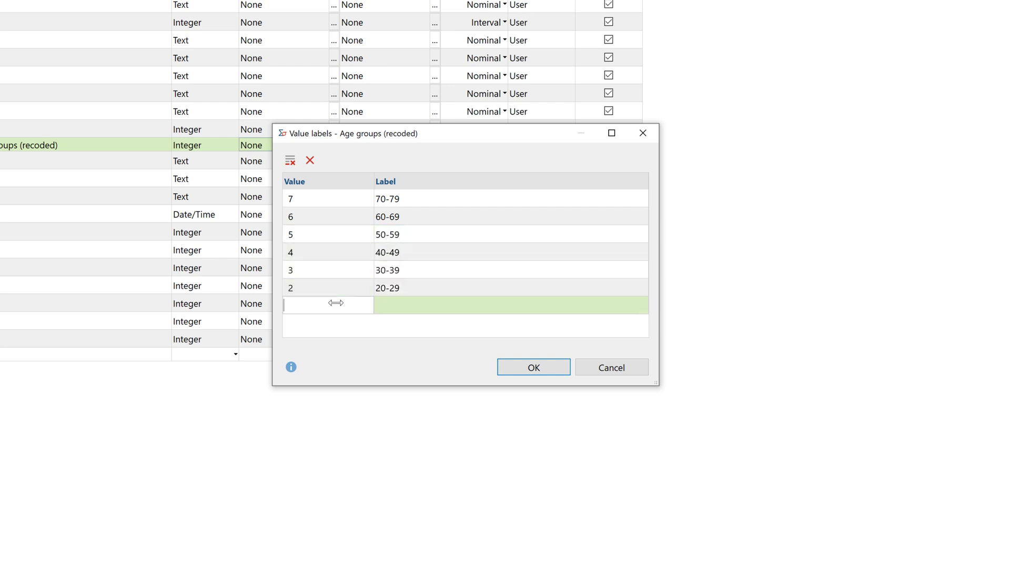
{"action": "type", "text": "1"}
{"action": "key", "text": "Tab"}
{"action": "type", "text": "16-19"}
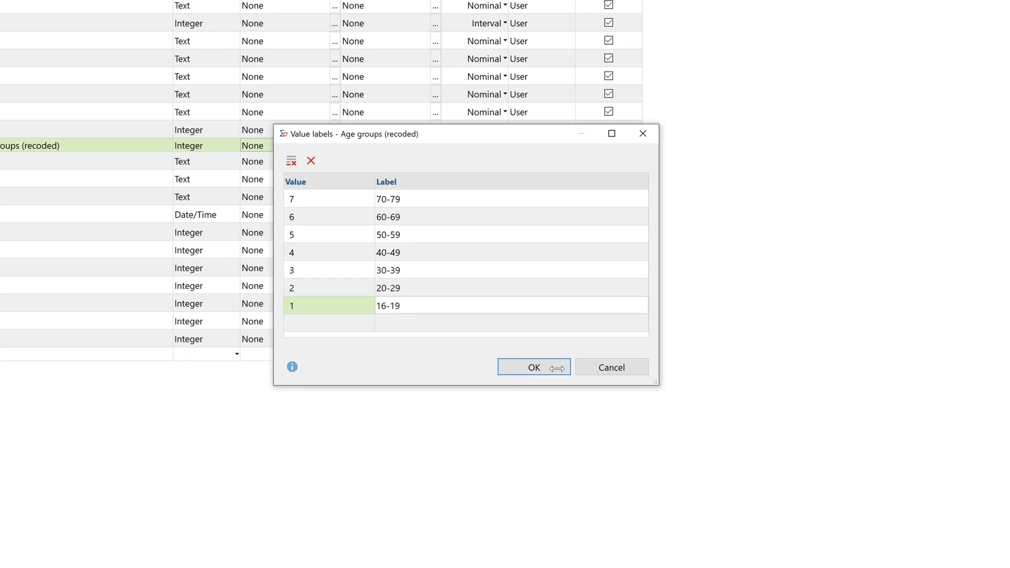
{"action": "left_click", "coordinate": [557, 369]}
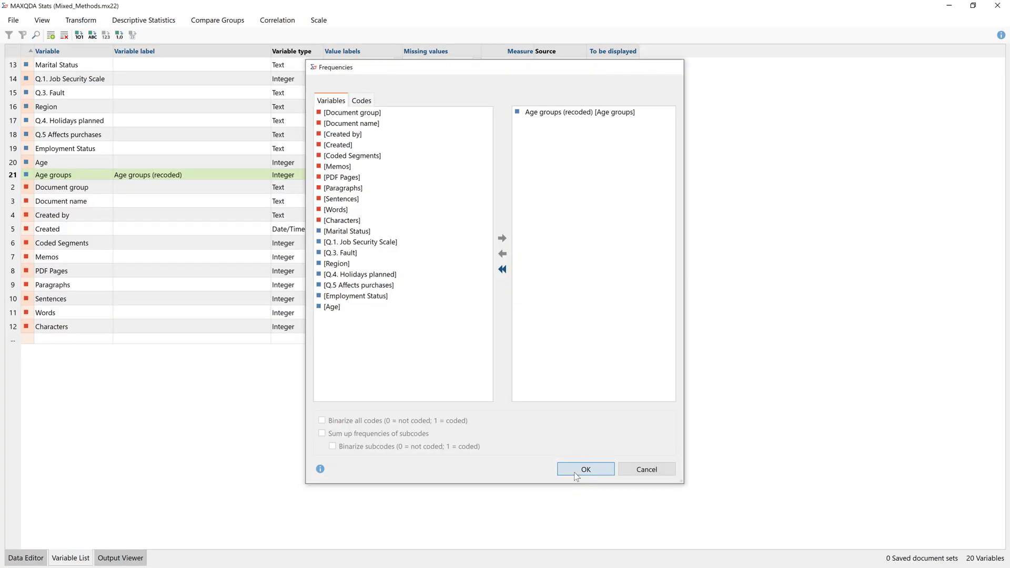
Step: Run the Age groups frequency table and display it as a bar chart
{"action": "left_click", "coordinate": [574, 474]}
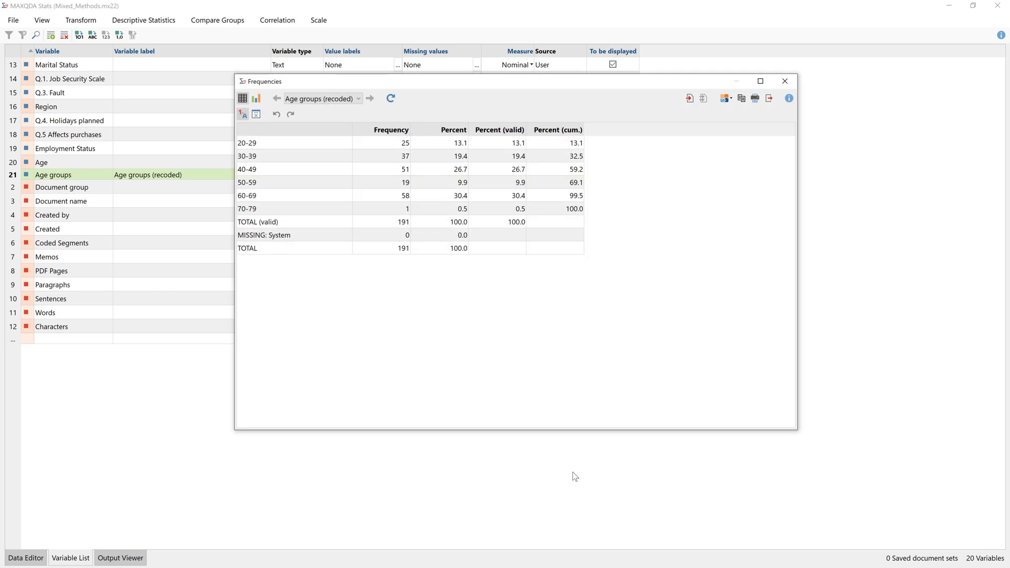
{"action": "left_click", "coordinate": [257, 99]}
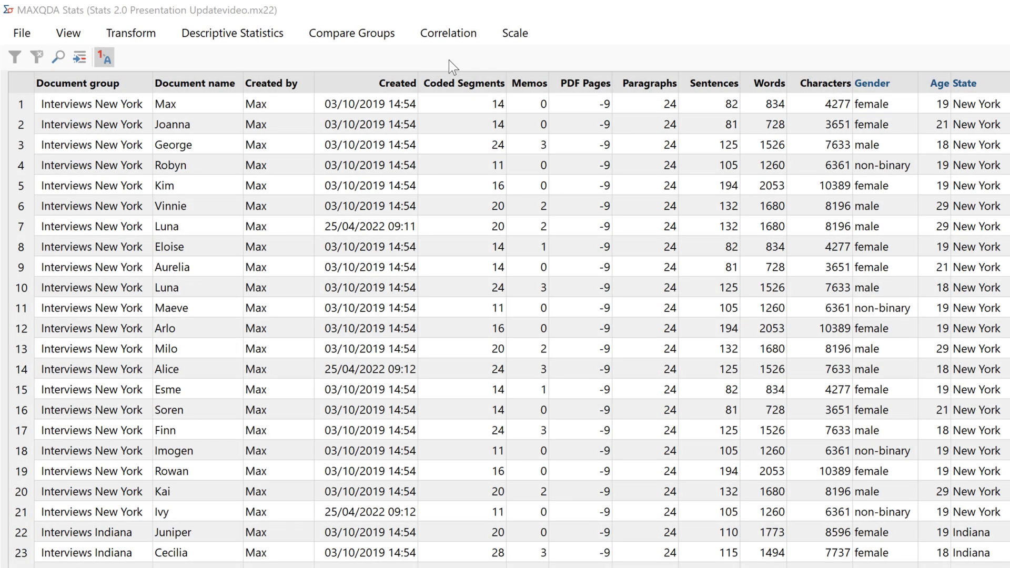
Step: Compute descriptive statistics of People Codings split by Relationship status
{"action": "left_click", "coordinate": [268, 37]}
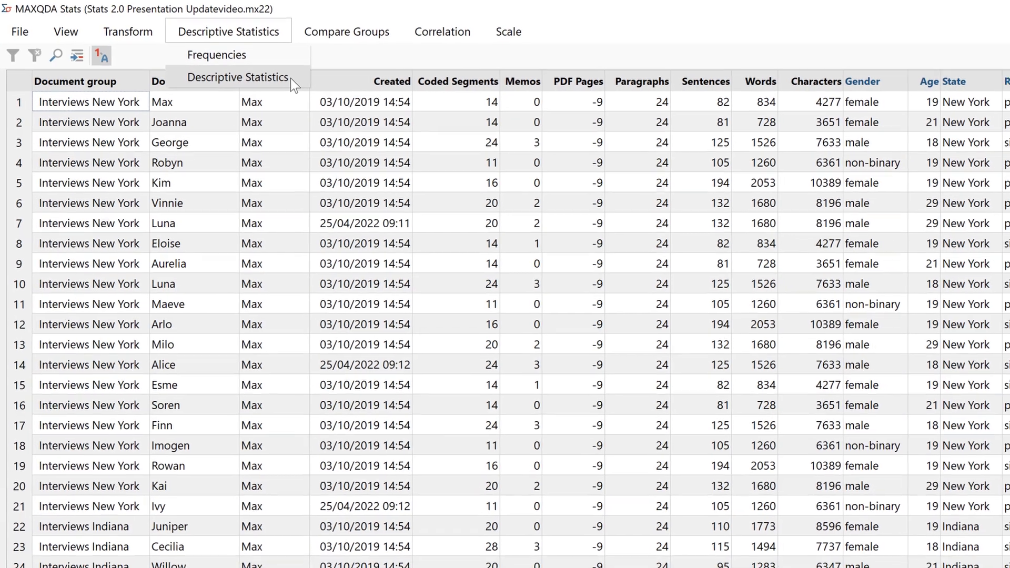
{"action": "left_click", "coordinate": [295, 79]}
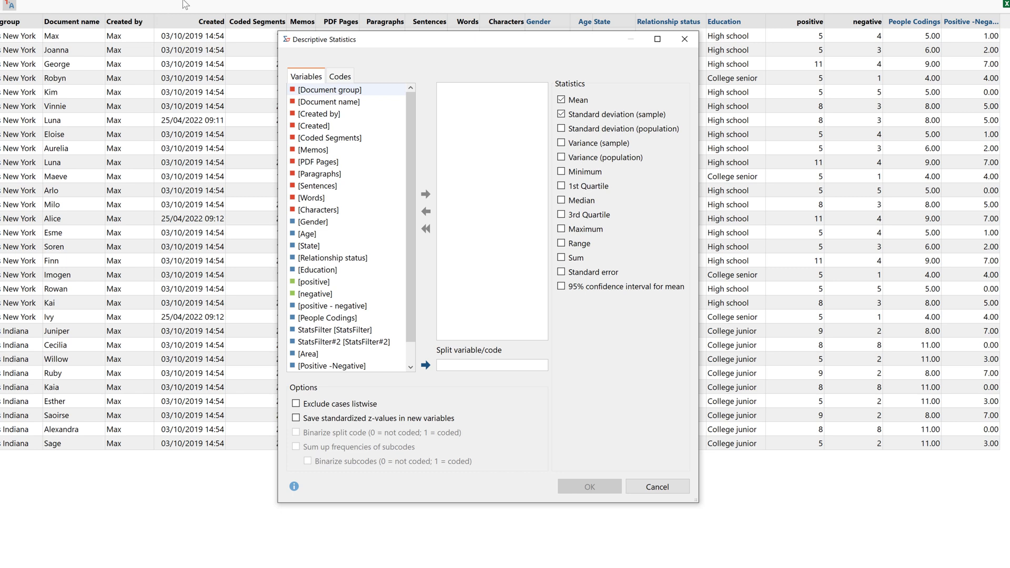
{"action": "left_click_drag", "start_coordinate": [337, 318], "coordinate": [487, 273]}
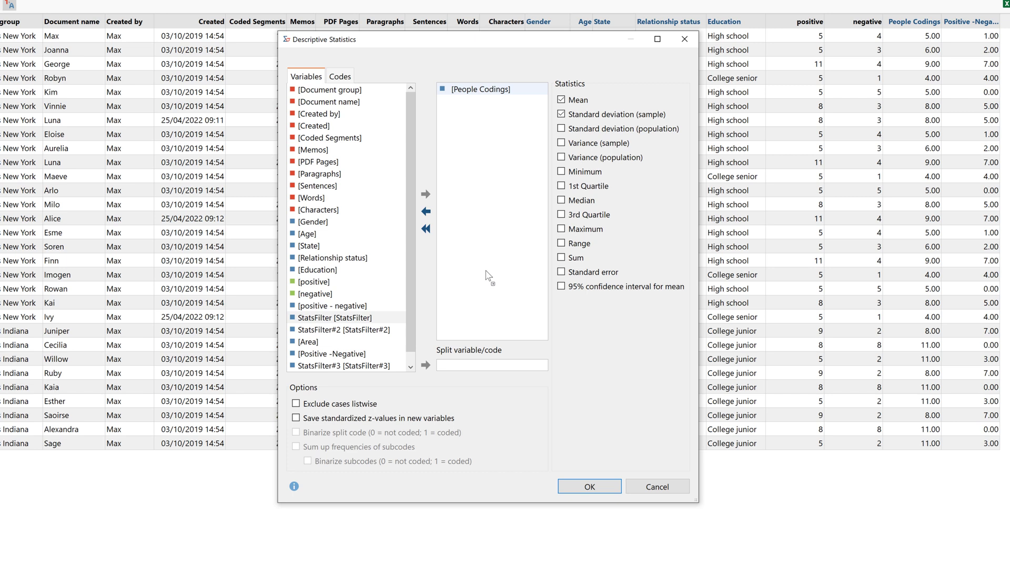
{"action": "left_click_drag", "start_coordinate": [352, 261], "coordinate": [471, 370]}
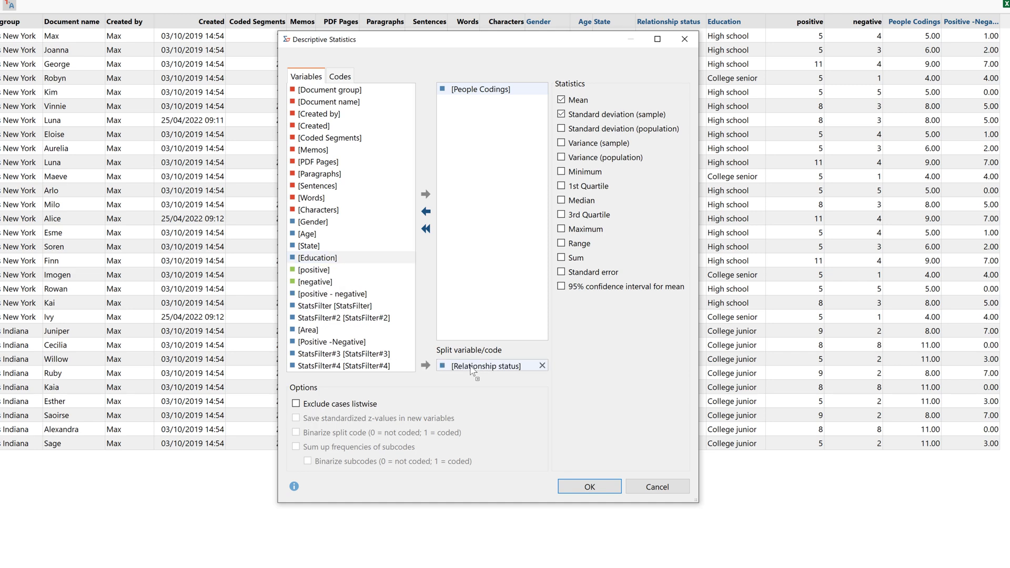
{"action": "left_click", "coordinate": [618, 484]}
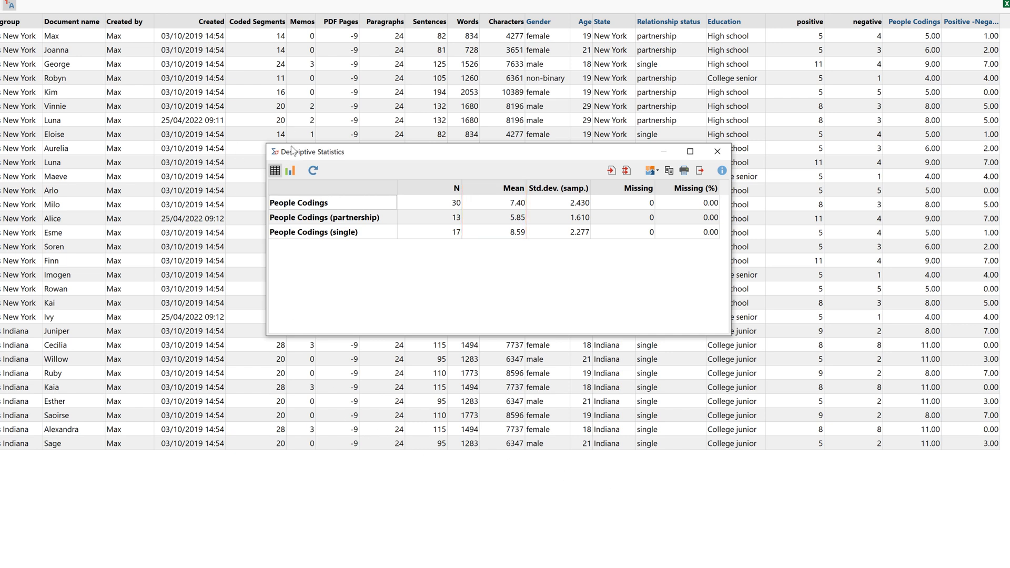
Step: Show the results as box plots in an enlarged window and open the colour palette choices
{"action": "left_click", "coordinate": [290, 174]}
{"action": "left_click_drag", "start_coordinate": [401, 336], "coordinate": [389, 429]}
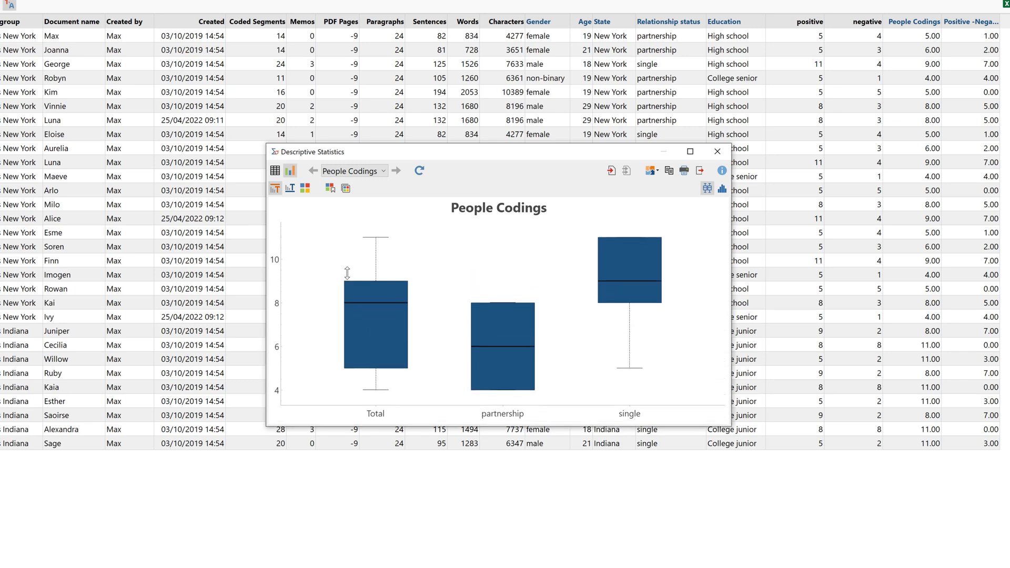
{"action": "left_click", "coordinate": [305, 188]}
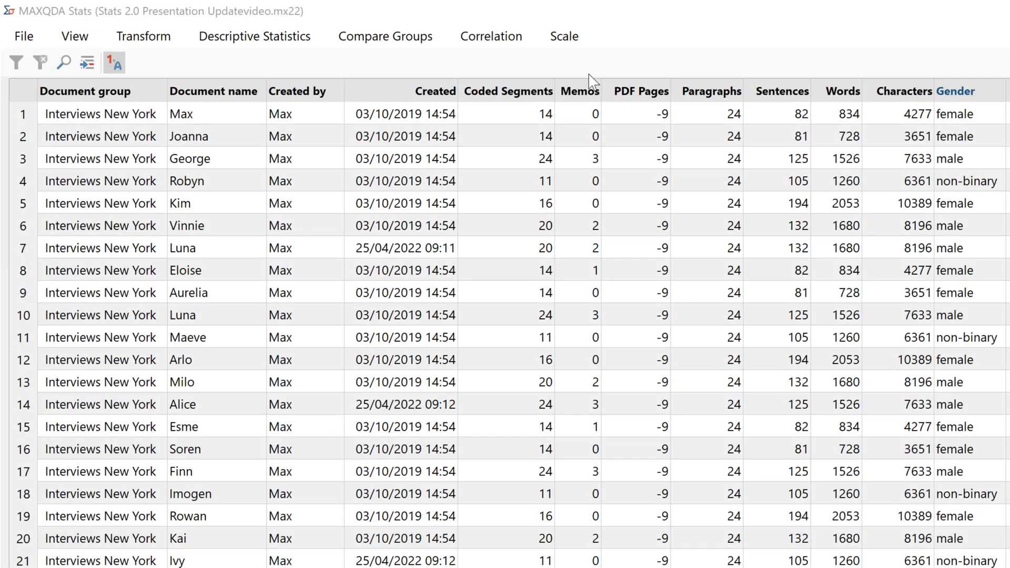
Step: Crosstab the binarized Parents code against Relationship status, then filter to the coded, partnership cell
{"action": "left_click", "coordinate": [413, 38]}
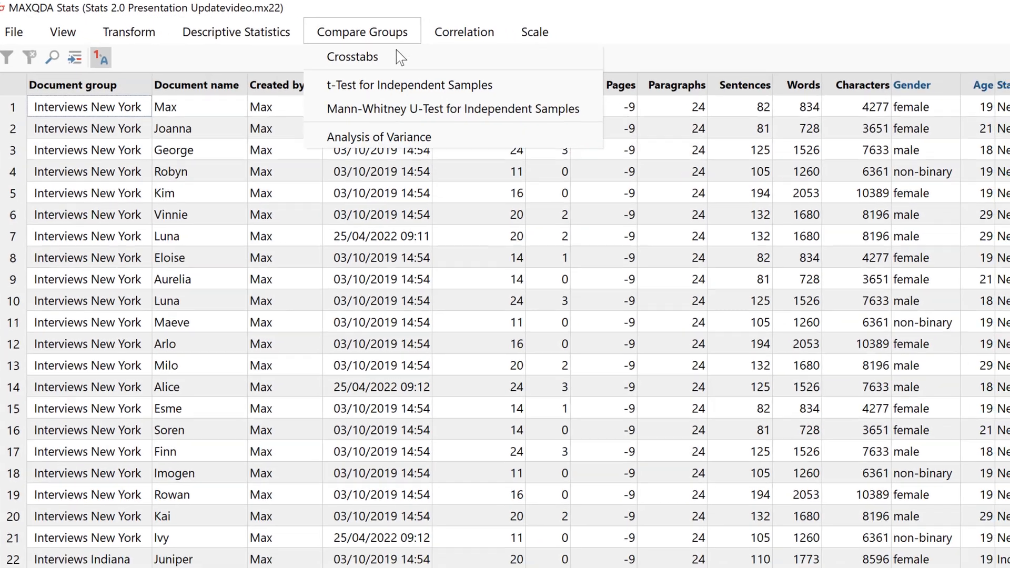
{"action": "left_click", "coordinate": [379, 67]}
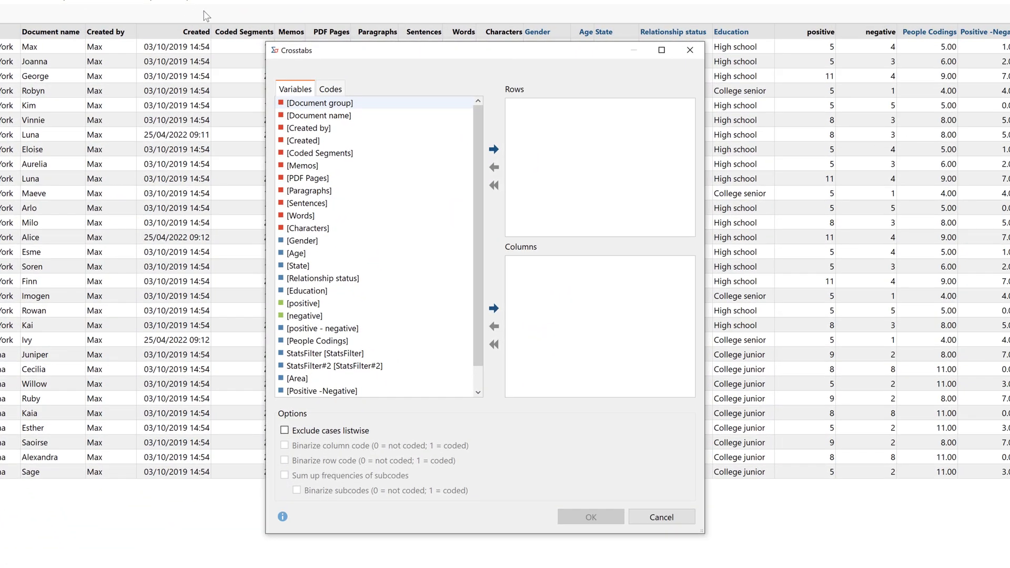
{"action": "left_click", "coordinate": [331, 89]}
{"action": "left_click_drag", "start_coordinate": [325, 115], "coordinate": [552, 146]}
{"action": "left_click", "coordinate": [295, 90]}
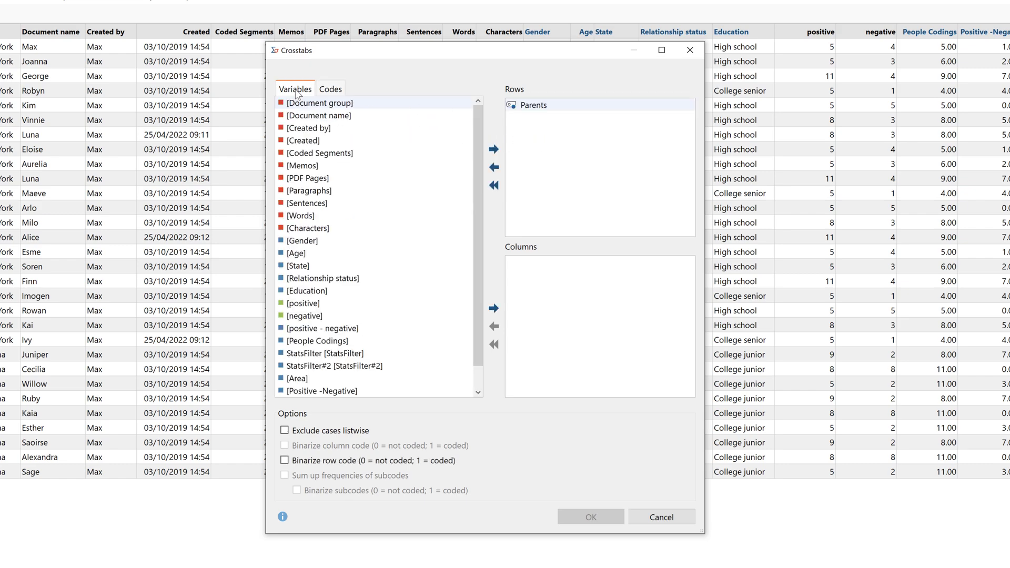
{"action": "left_click_drag", "start_coordinate": [322, 278], "coordinate": [556, 296]}
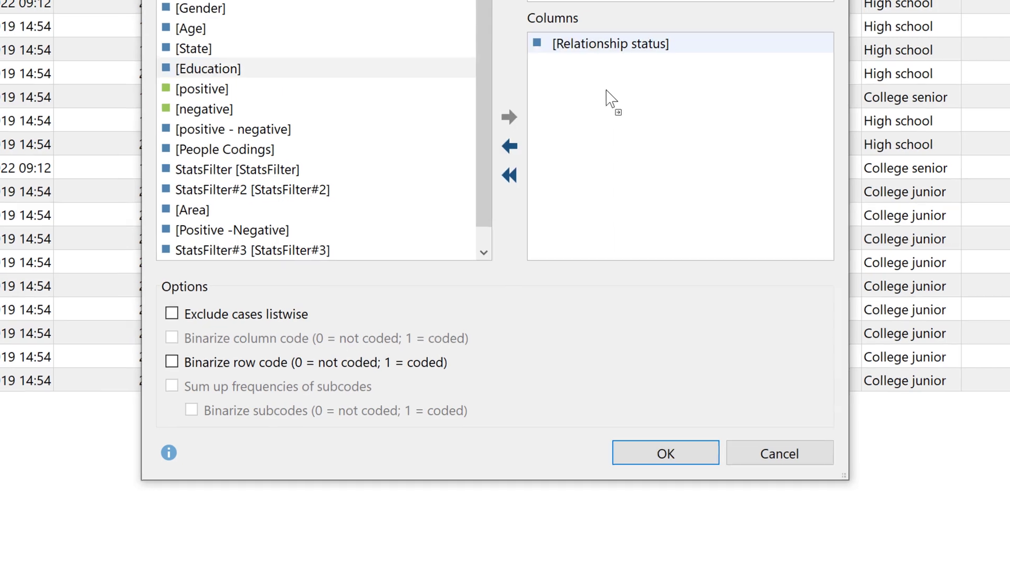
{"action": "left_click", "coordinate": [171, 361]}
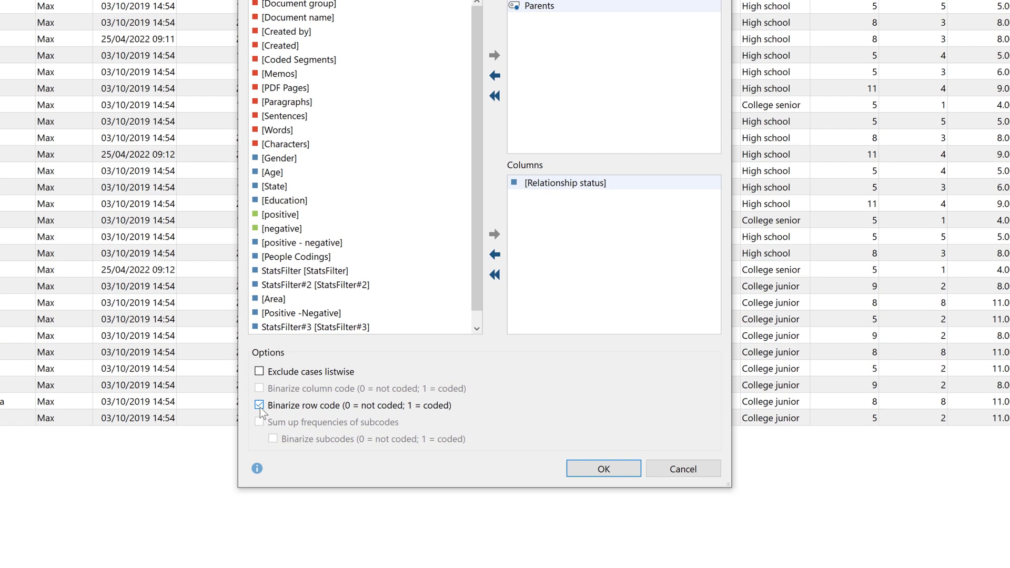
{"action": "left_click", "coordinate": [617, 463]}
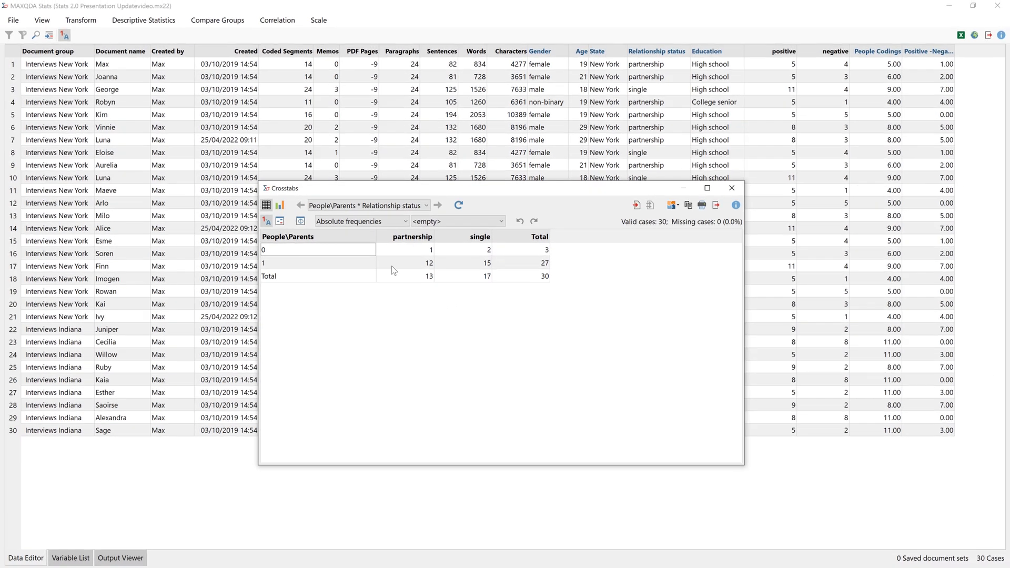
{"action": "right_click", "coordinate": [386, 257]}
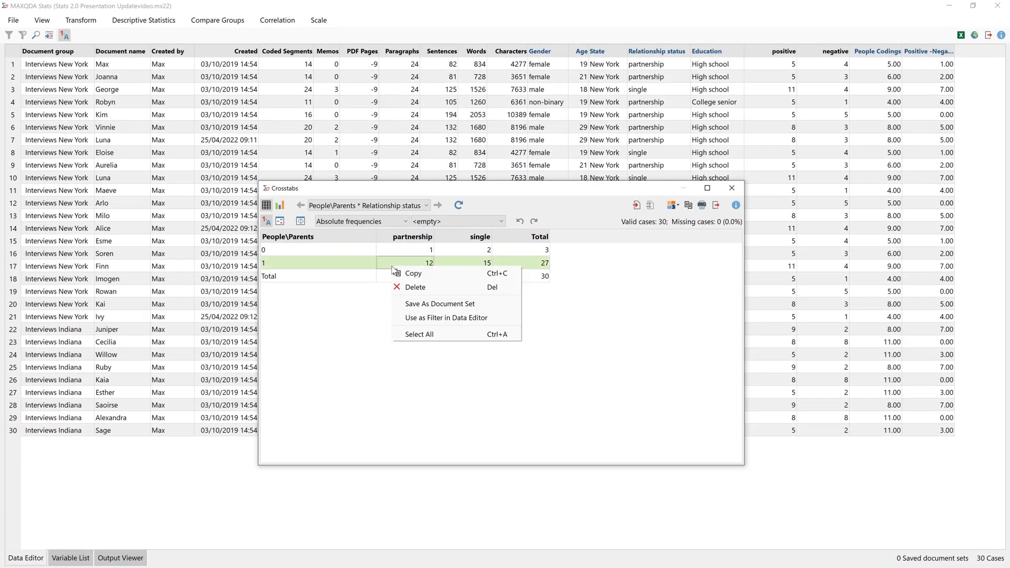
{"action": "left_click", "coordinate": [470, 318]}
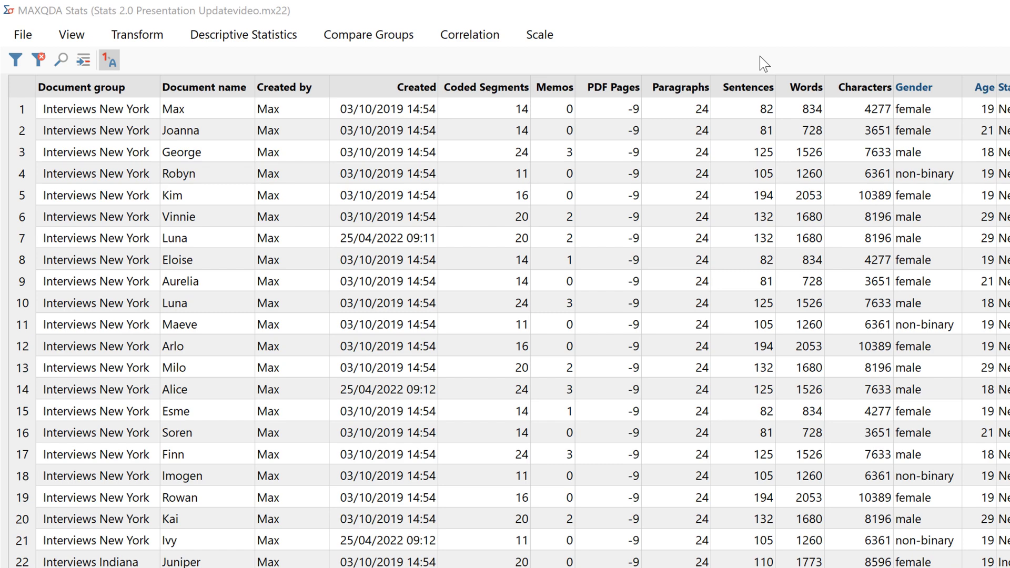
Step: Run a t-test of People Codings grouped by Relationship status and chart the group means
{"action": "left_click", "coordinate": [371, 37]}
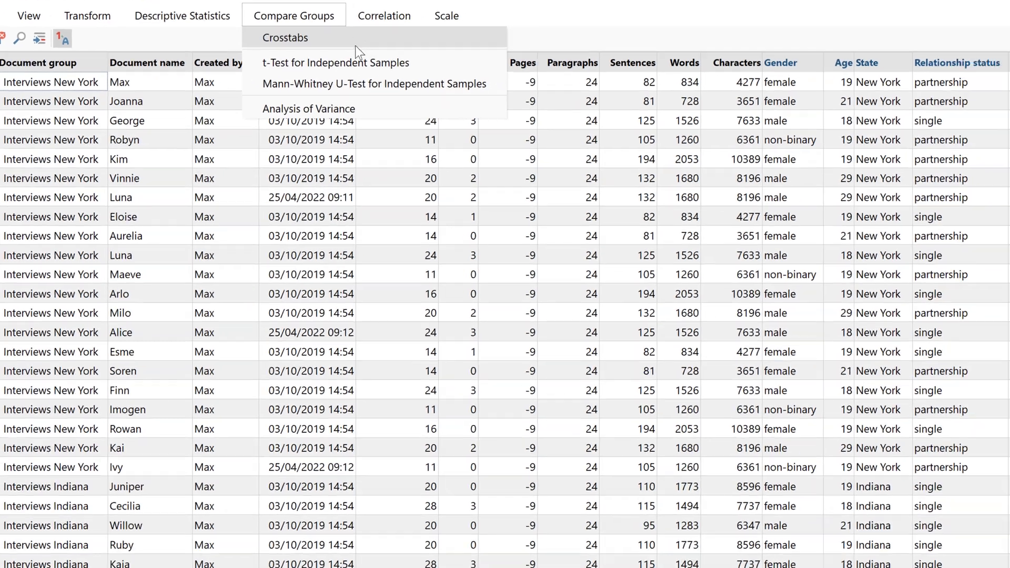
{"action": "left_click", "coordinate": [349, 63]}
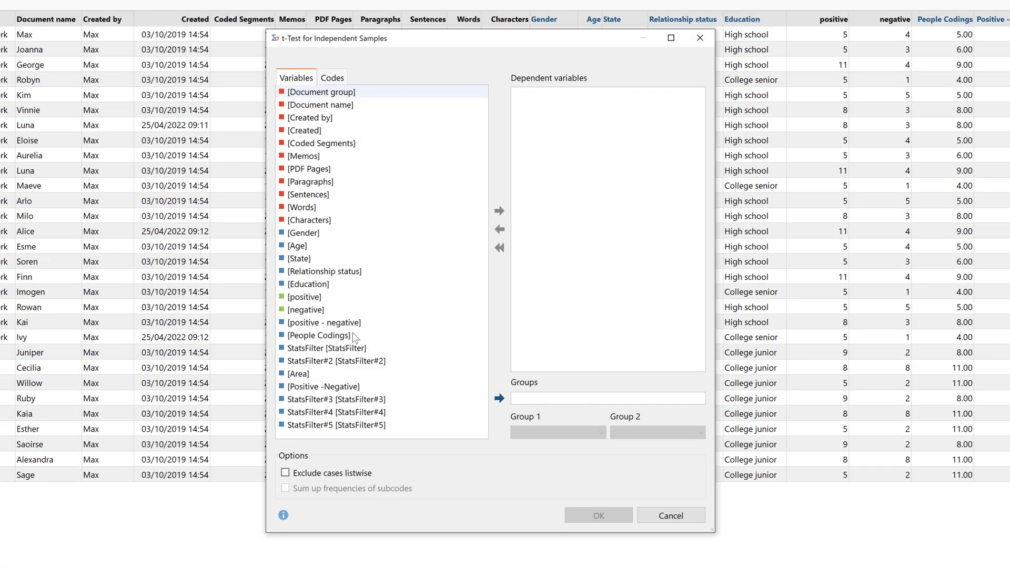
{"action": "double_click", "coordinate": [355, 337]}
{"action": "left_click_drag", "start_coordinate": [331, 272], "coordinate": [536, 393]}
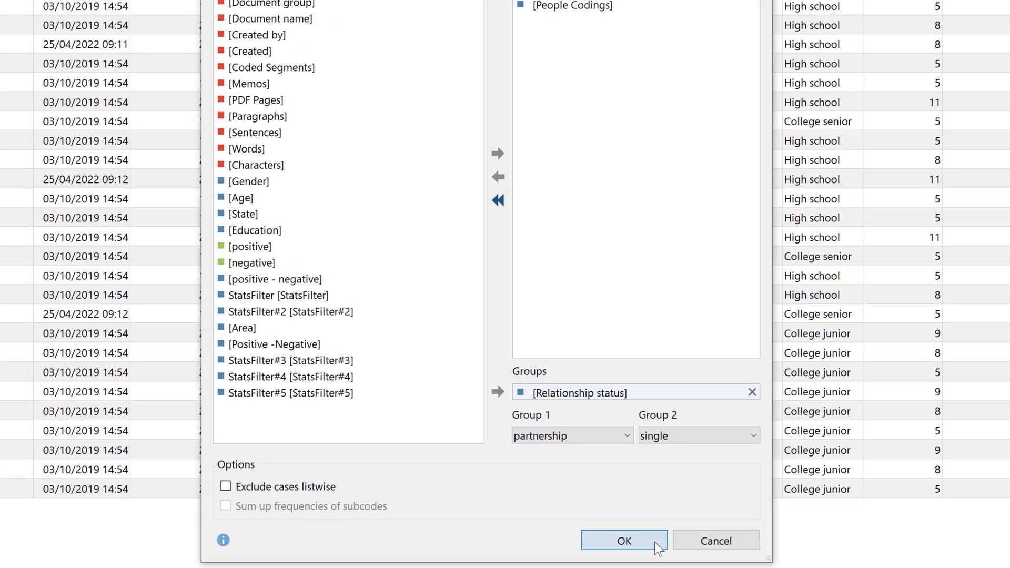
{"action": "left_click", "coordinate": [654, 542]}
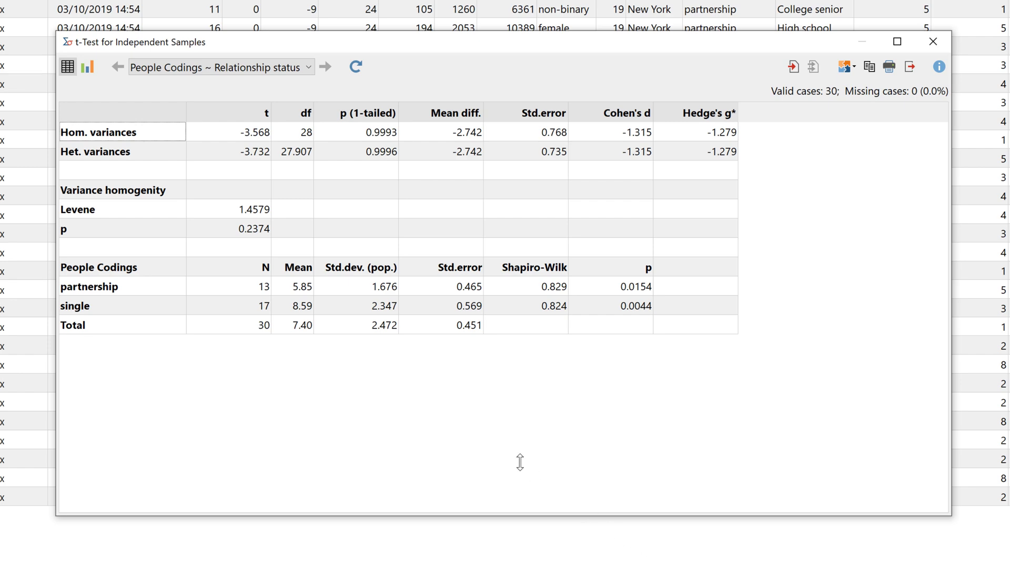
{"action": "left_click", "coordinate": [87, 67]}
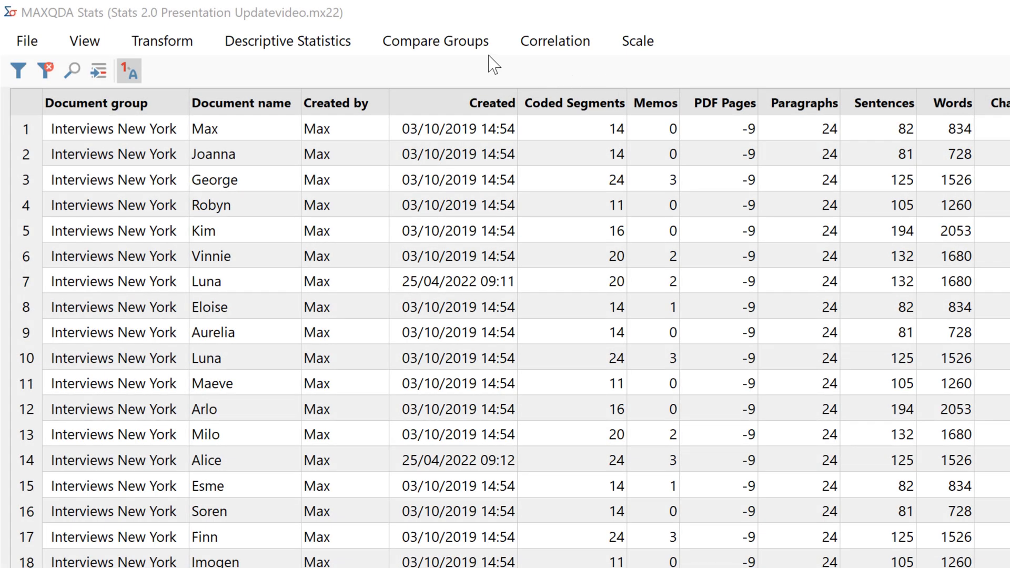
Step: Run a one-way ANOVA with People Codings as dependent variable and Education as factor
{"action": "left_click", "coordinate": [469, 48]}
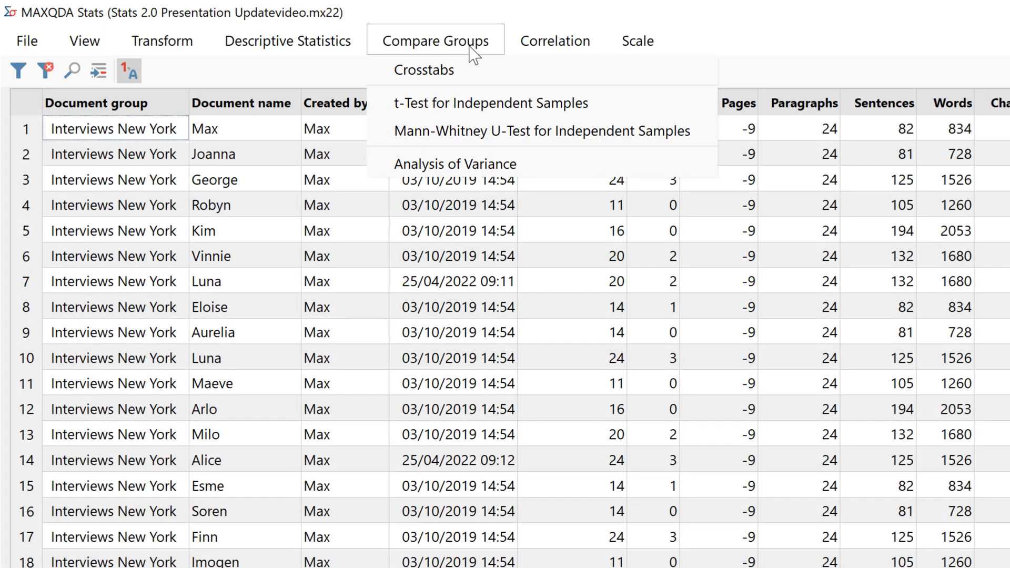
{"action": "left_click", "coordinate": [547, 162]}
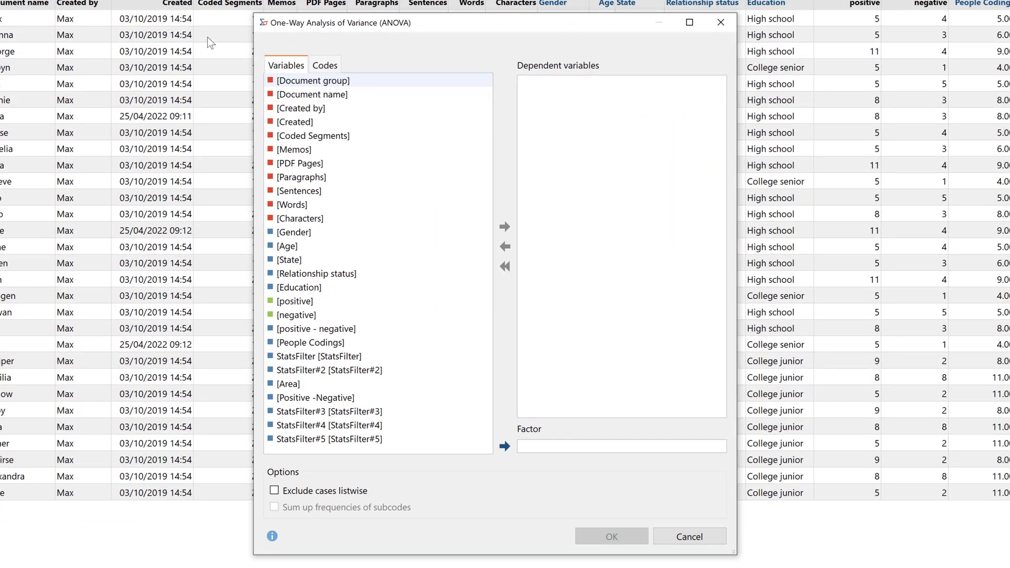
{"action": "left_click_drag", "start_coordinate": [342, 342], "coordinate": [625, 284]}
{"action": "left_click_drag", "start_coordinate": [352, 293], "coordinate": [557, 454]}
{"action": "left_click", "coordinate": [598, 537]}
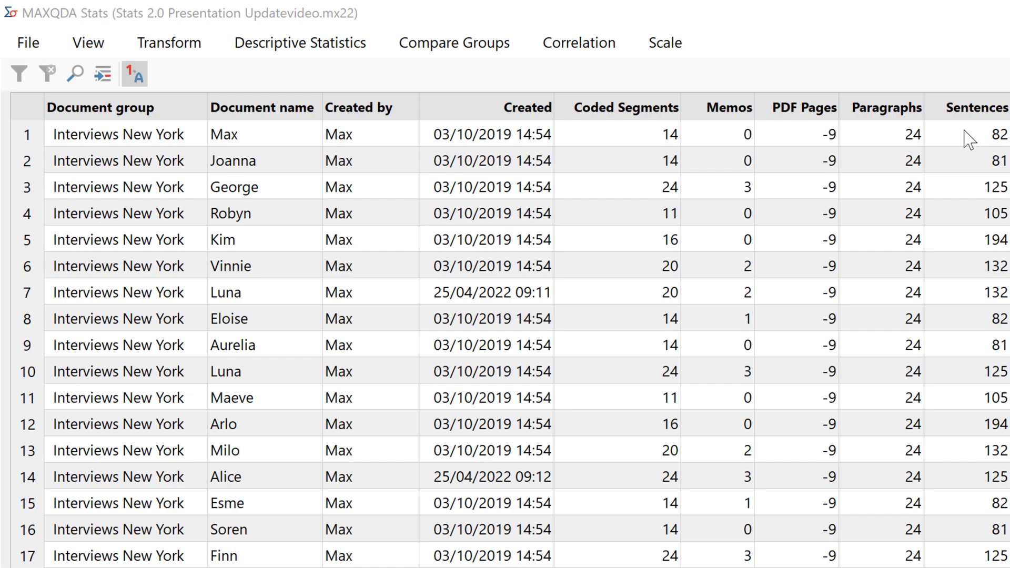
Step: Compute Pearson correlations for the Parents, Siblings, Grandparents, Partner and Friends codes
{"action": "left_click", "coordinate": [613, 52]}
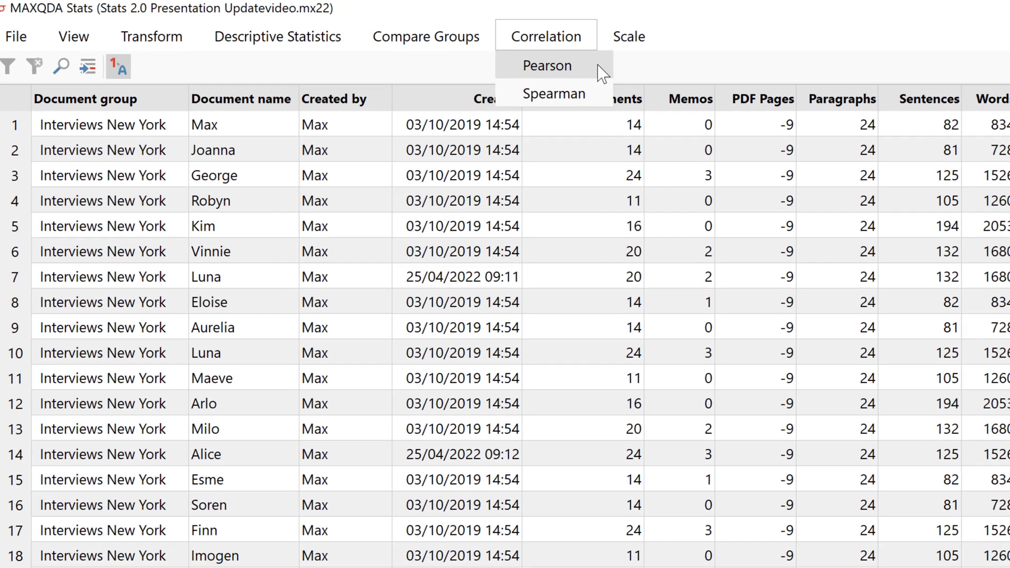
{"action": "left_click", "coordinate": [584, 74]}
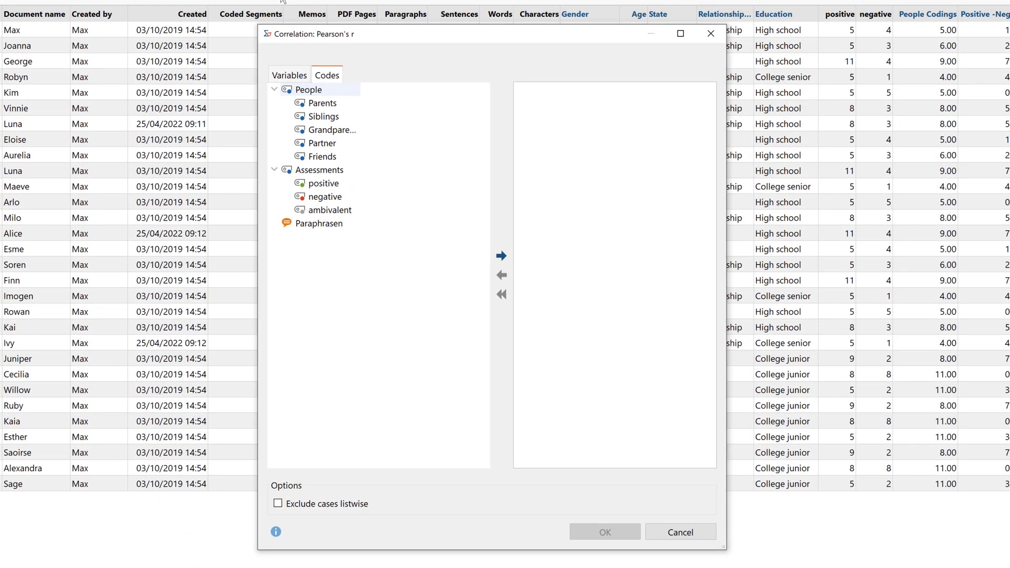
{"action": "left_click", "coordinate": [349, 110]}
{"action": "left_click", "coordinate": [326, 157], "text": "shift"}
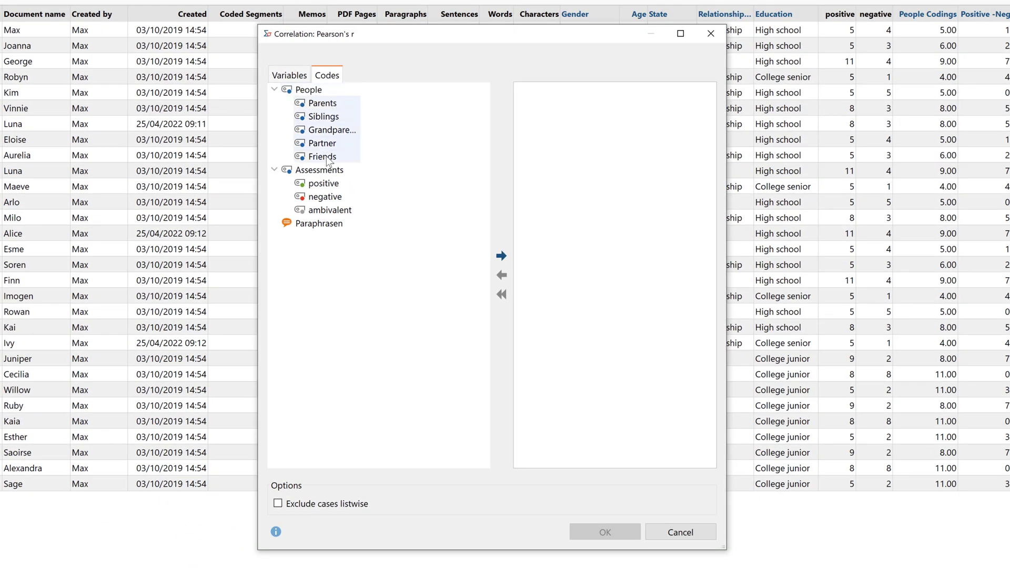
{"action": "left_click_drag", "start_coordinate": [326, 156], "coordinate": [566, 167]}
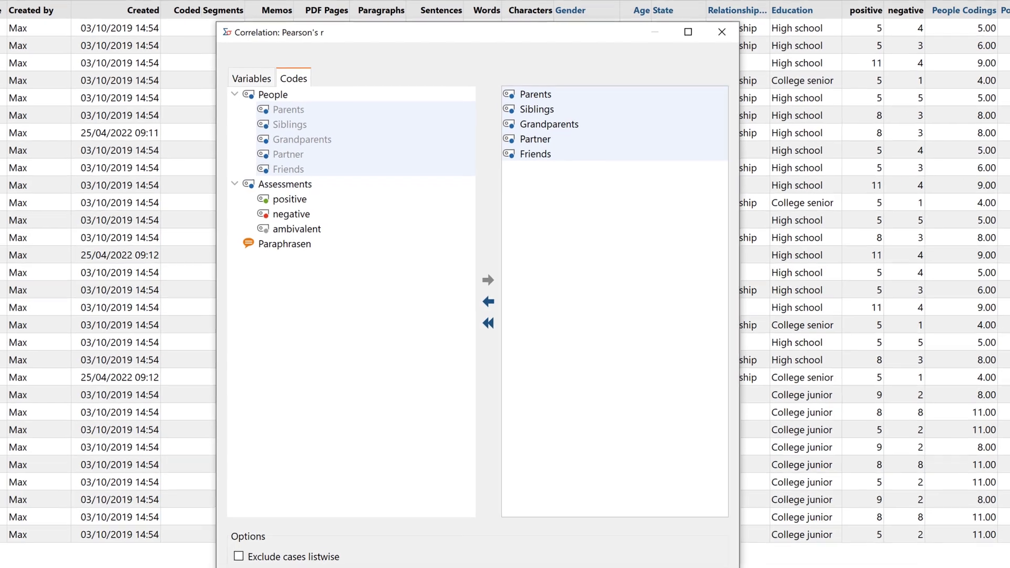
{"action": "left_click", "coordinate": [605, 532]}
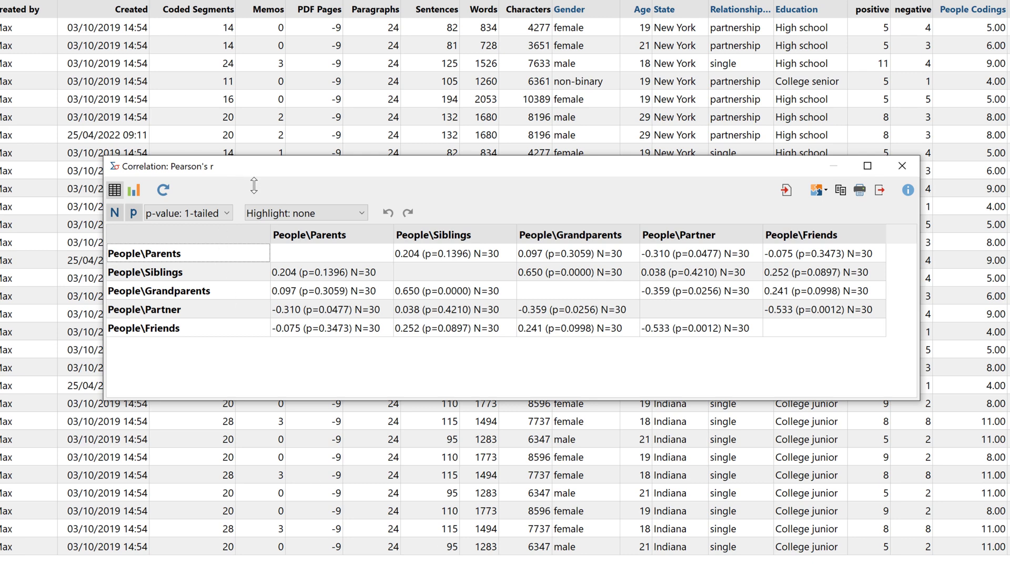
Step: Toggle matrix highlighting between correlation and p-values, ending on shading by correlation strength
{"action": "left_click", "coordinate": [285, 213]}
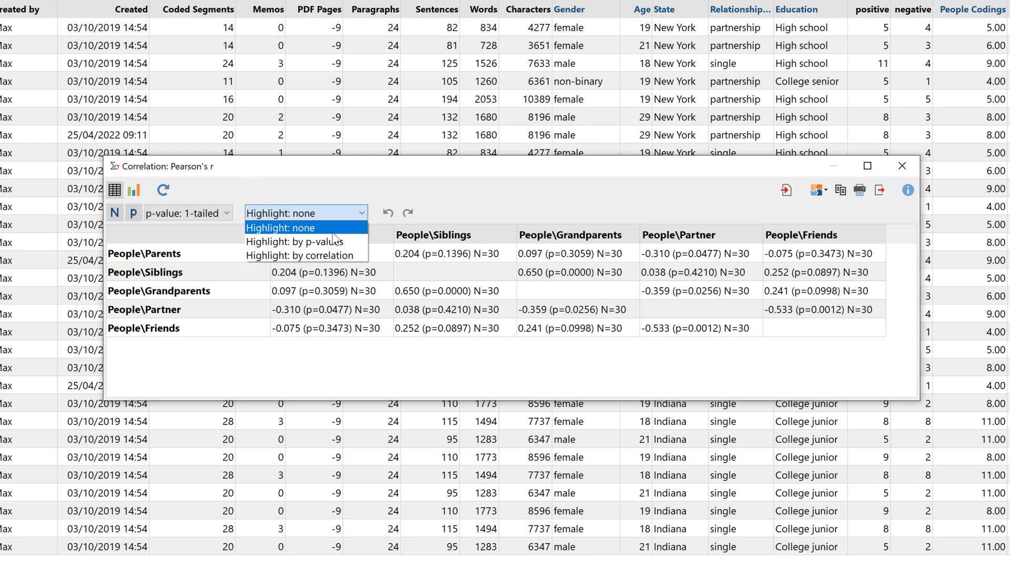
{"action": "left_click", "coordinate": [356, 256]}
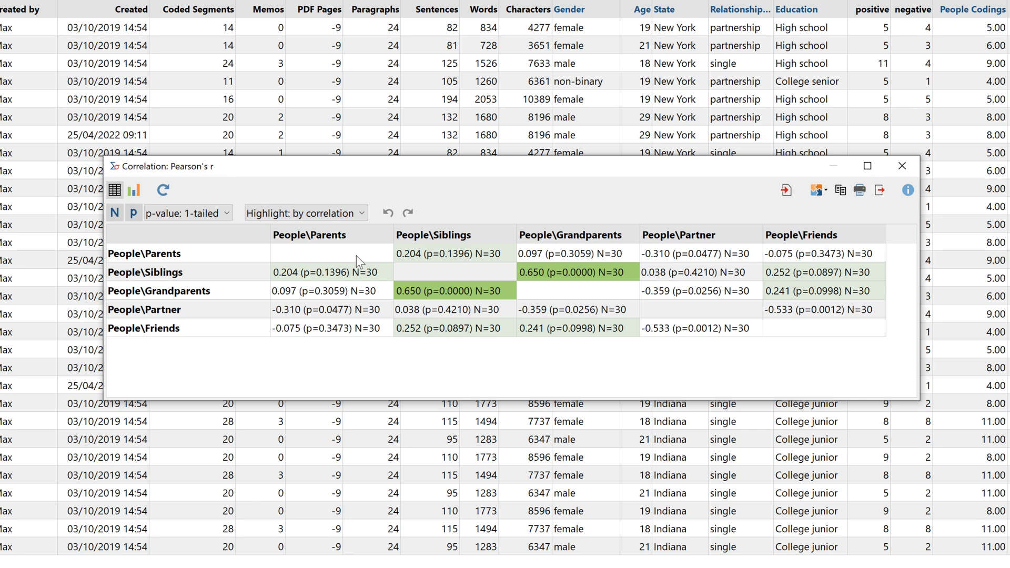
{"action": "left_click", "coordinate": [316, 212]}
{"action": "left_click", "coordinate": [340, 242]}
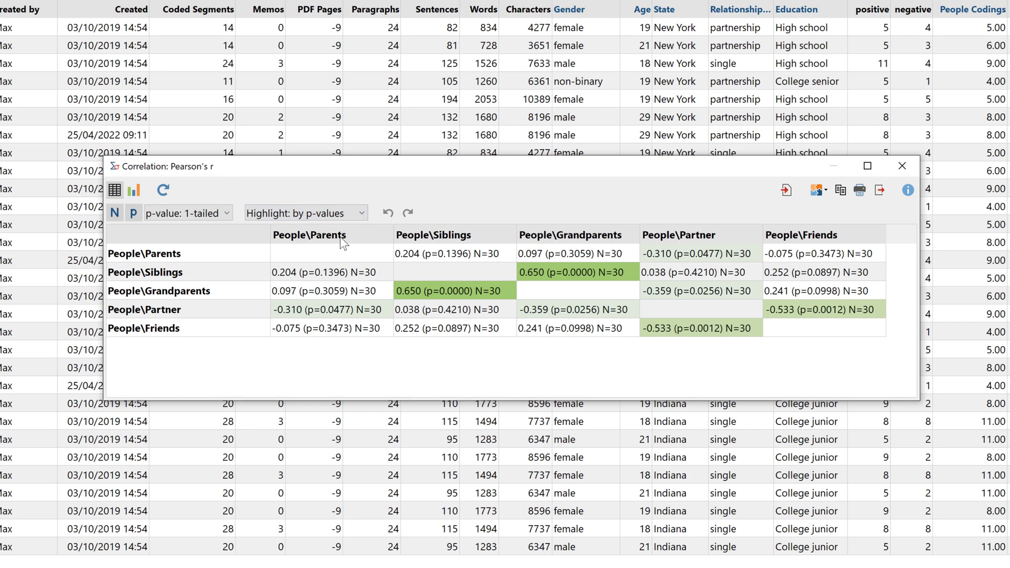
{"action": "left_click", "coordinate": [350, 219]}
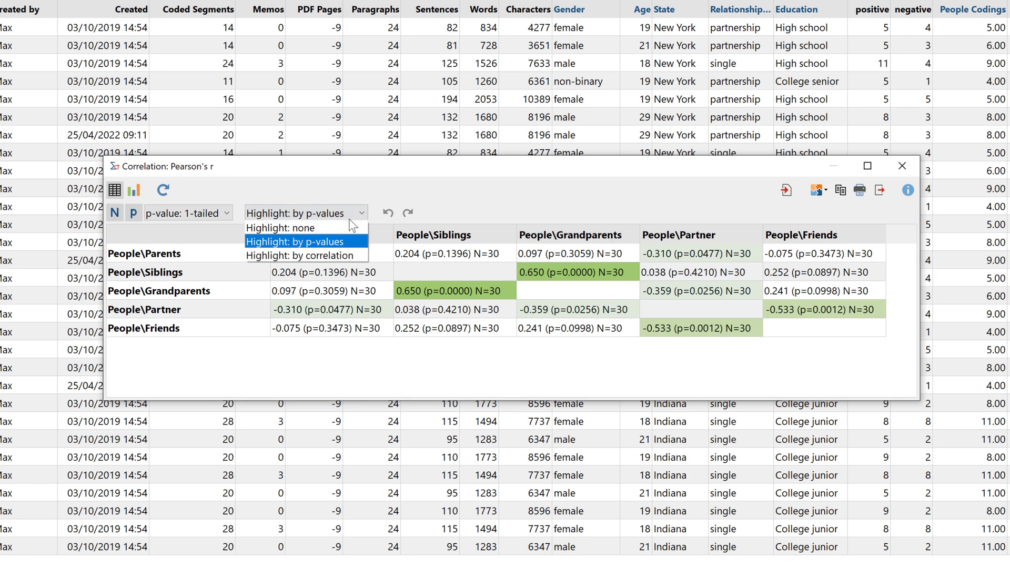
{"action": "left_click", "coordinate": [342, 253]}
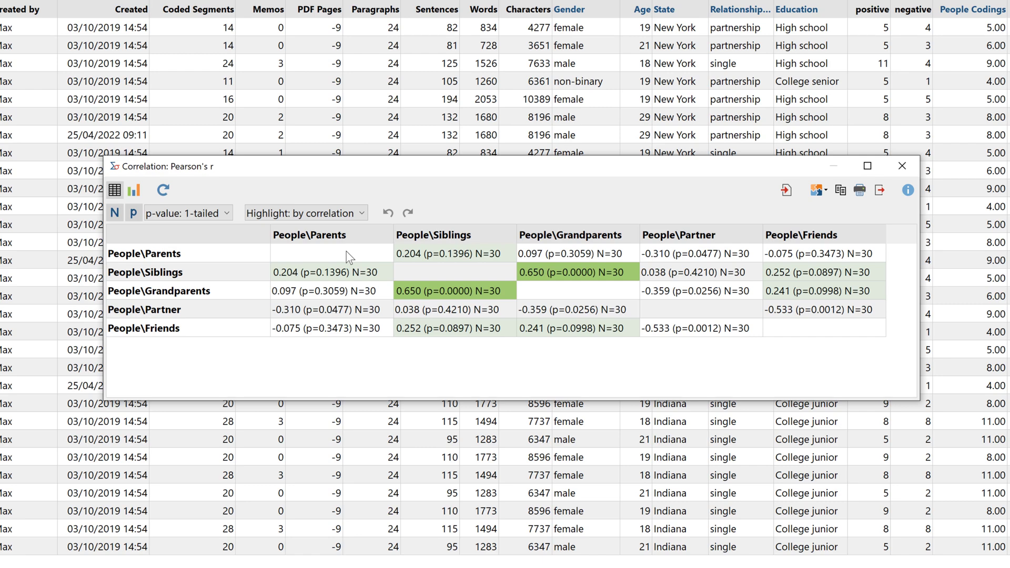
Step: In an enlarged scatter plot, save the (1;2) point's cases as a document set and filter to them
{"action": "left_click", "coordinate": [134, 190]}
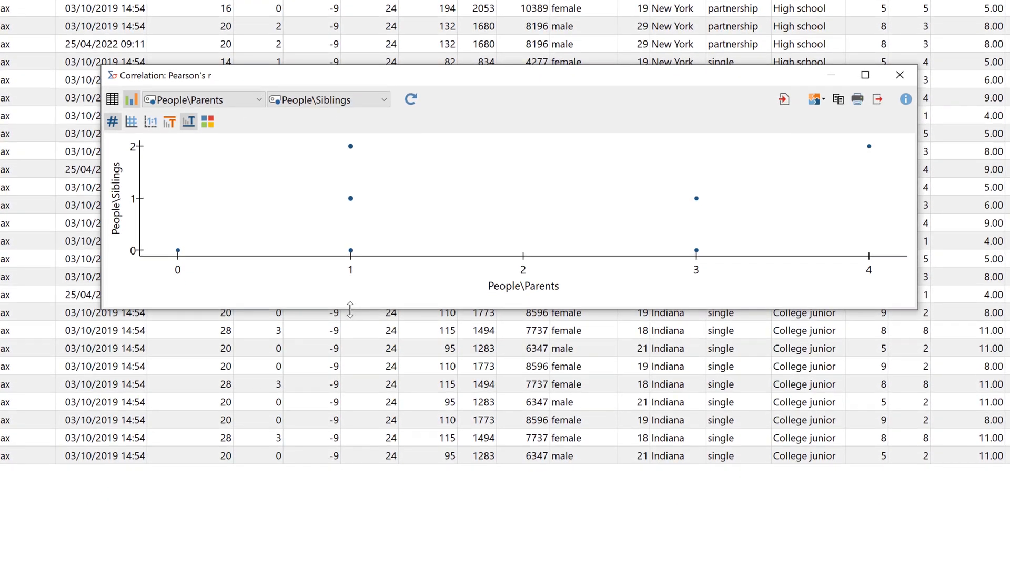
{"action": "left_click_drag", "start_coordinate": [350, 309], "coordinate": [315, 479]}
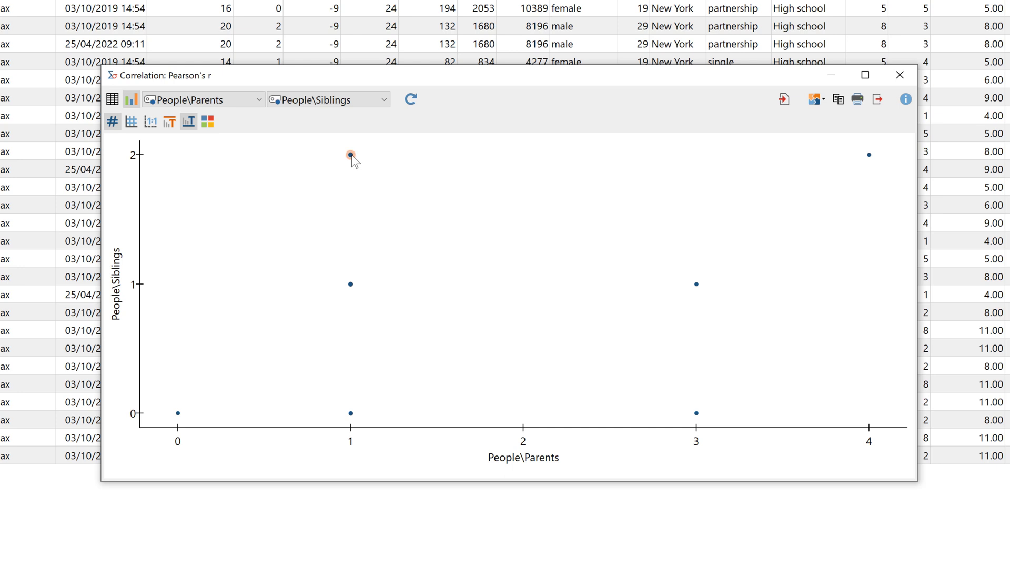
{"action": "mouse_move", "coordinate": [353, 161]}
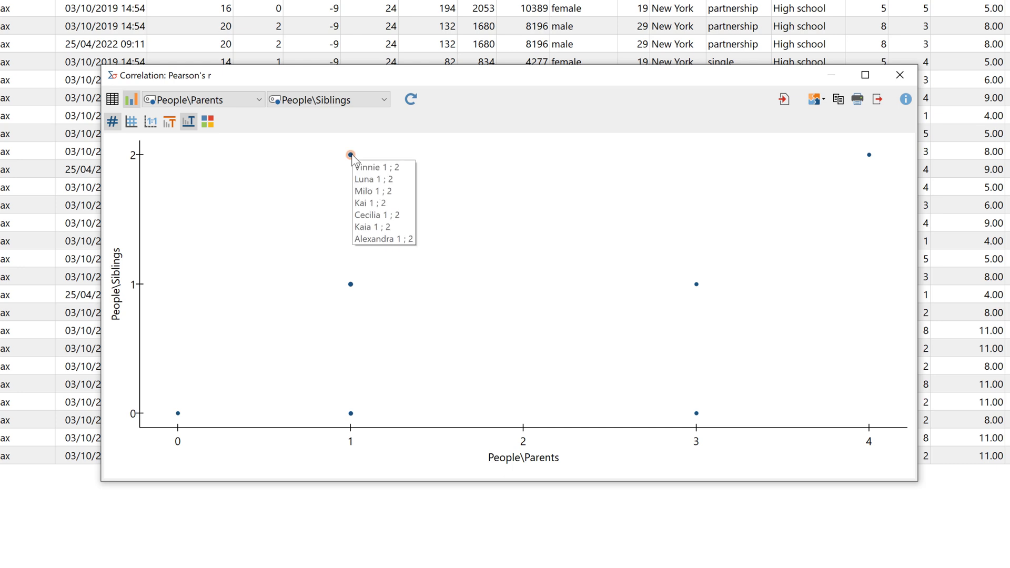
{"action": "right_click", "coordinate": [351, 156]}
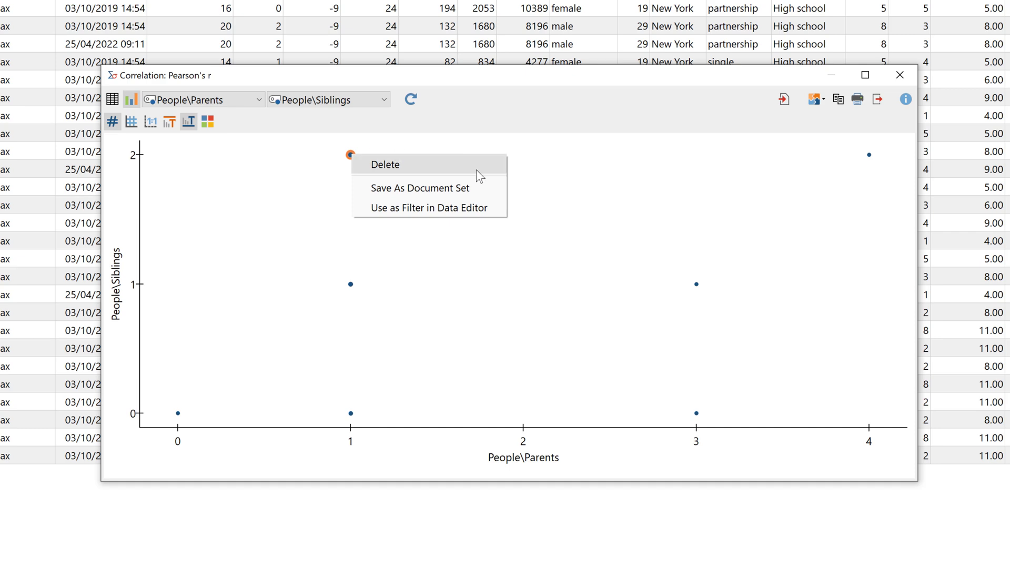
{"action": "left_click", "coordinate": [488, 192]}
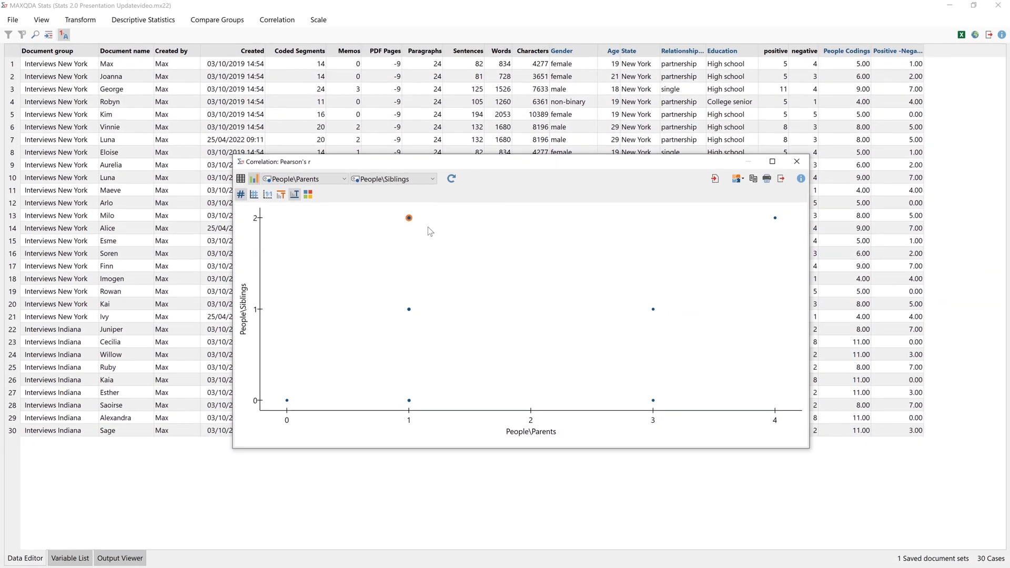
{"action": "right_click", "coordinate": [400, 210]}
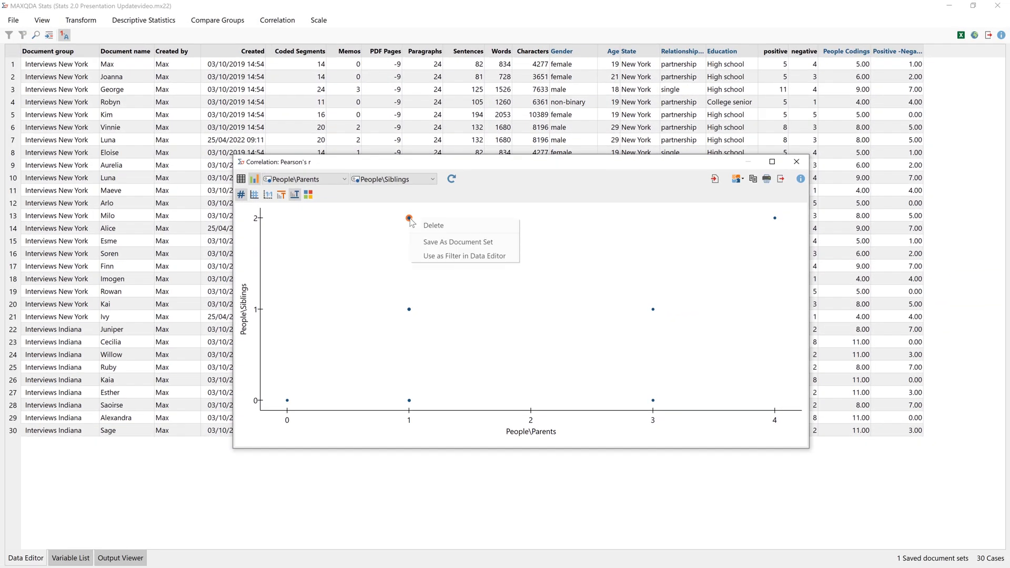
{"action": "left_click", "coordinate": [474, 255]}
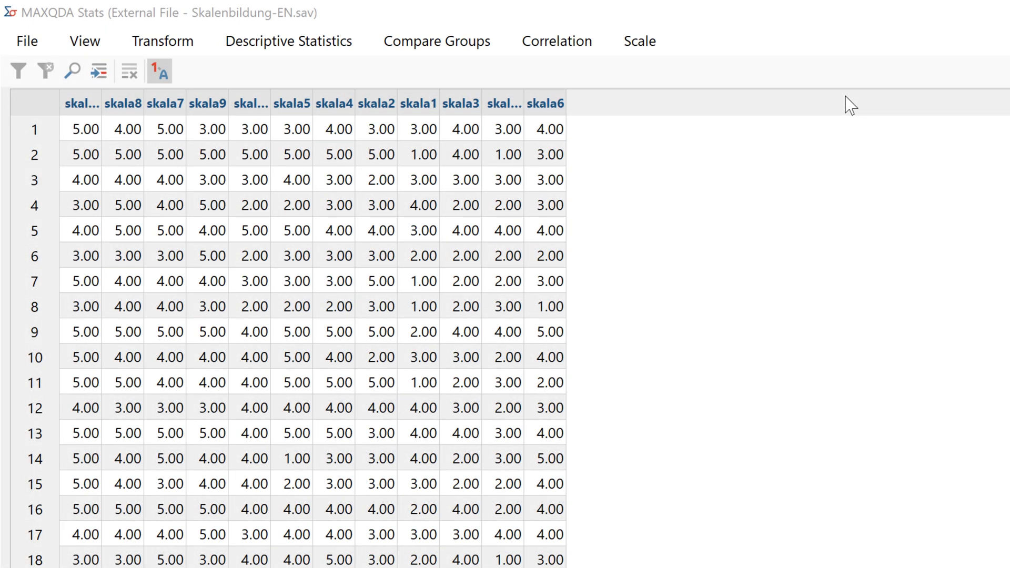
Step: Run a Cronbach's alpha reliability analysis on all 12 skala items
{"action": "left_click", "coordinate": [650, 45]}
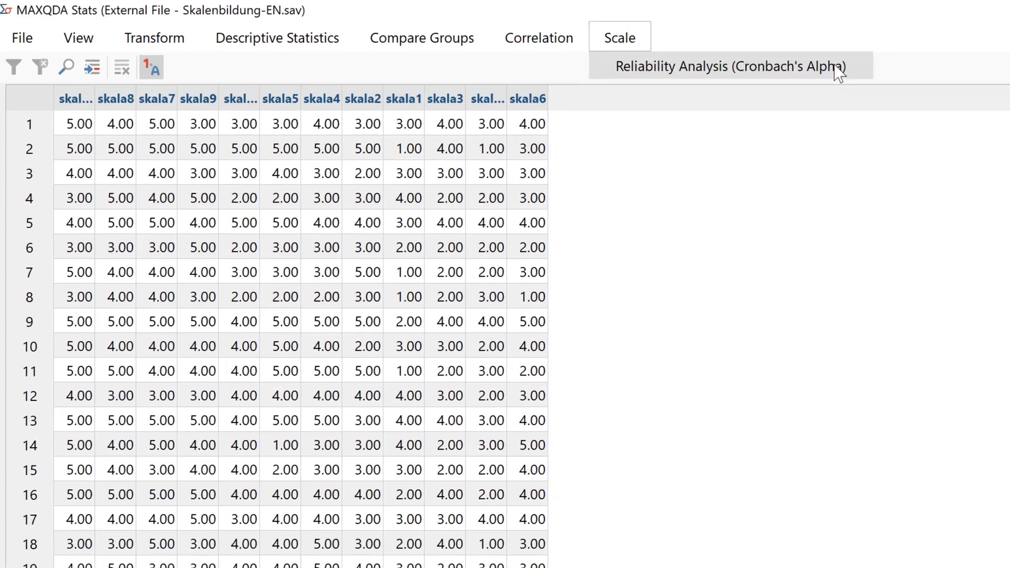
{"action": "left_click", "coordinate": [830, 71]}
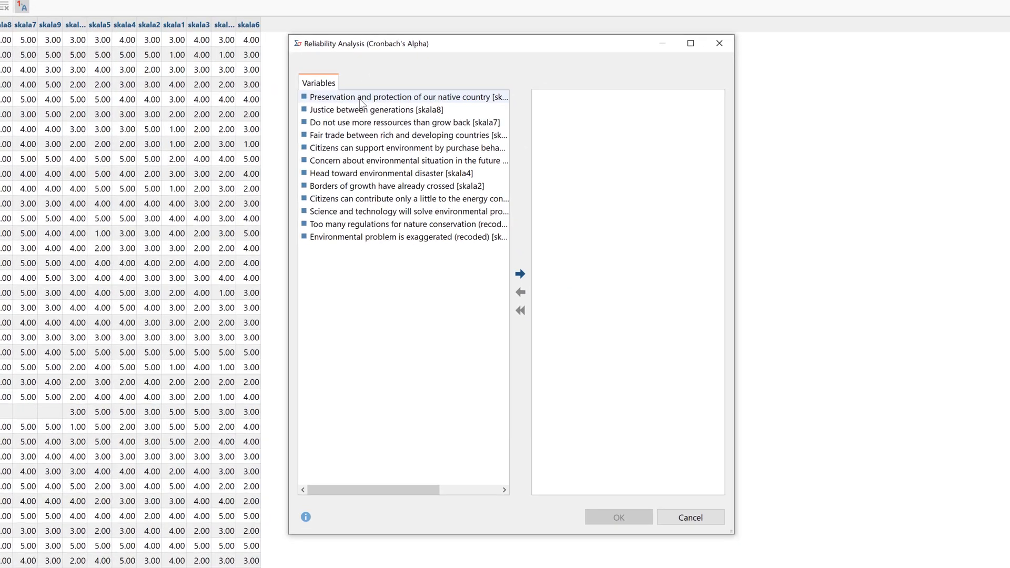
{"action": "left_click", "coordinate": [355, 240], "text": "shift"}
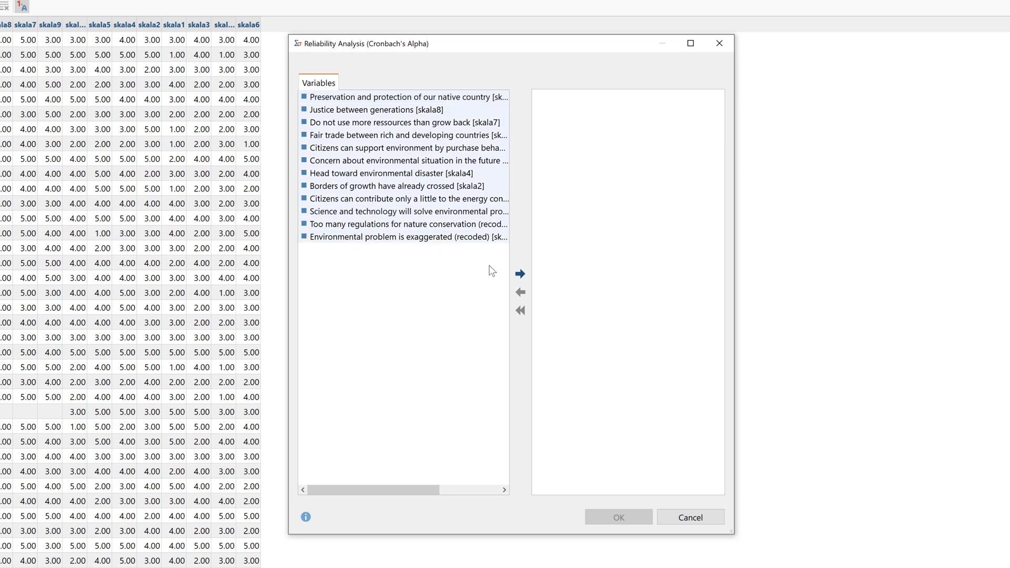
{"action": "left_click", "coordinate": [519, 276]}
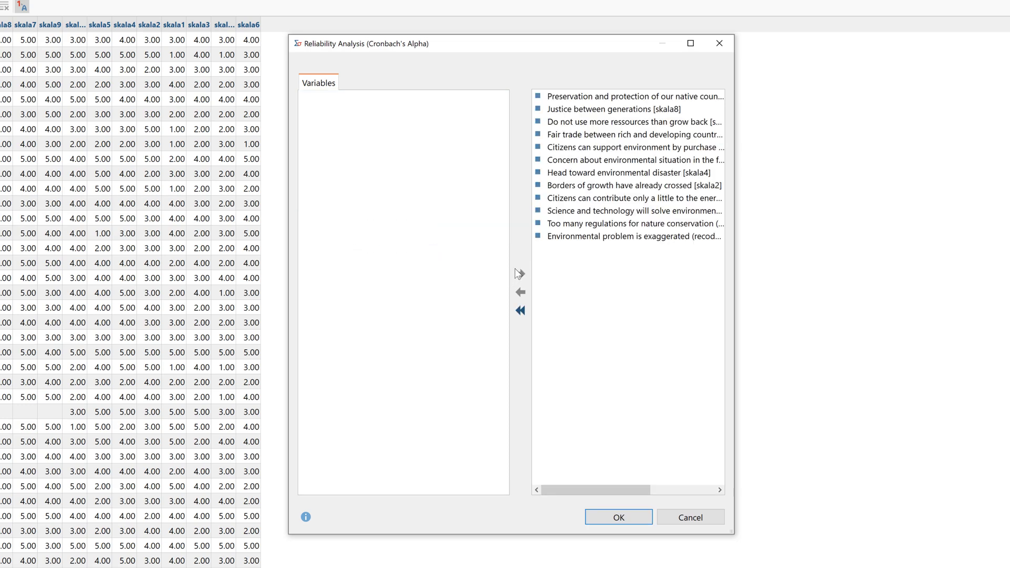
{"action": "left_click", "coordinate": [617, 517]}
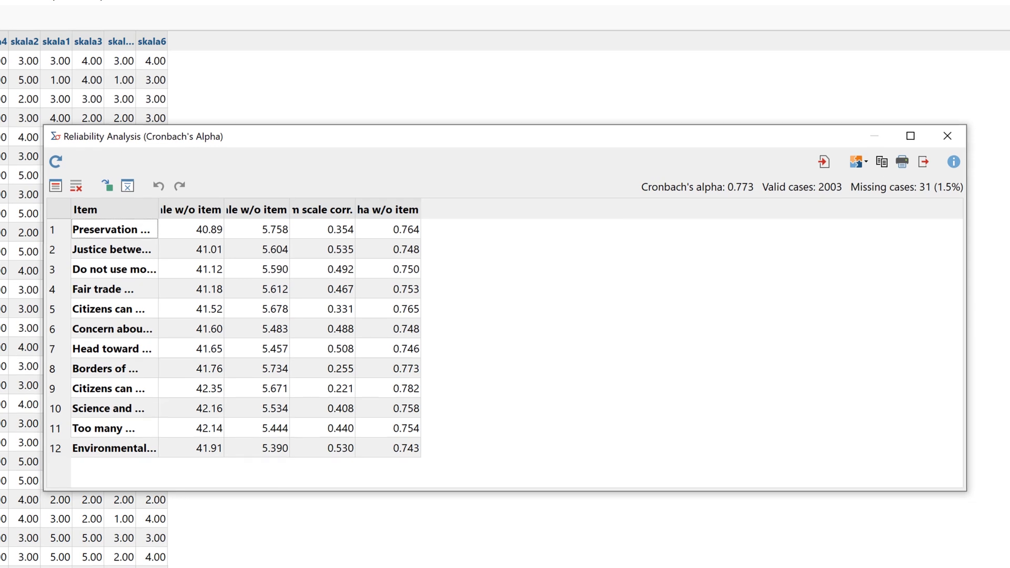
Step: Widen the result columns to show full headers and item texts, and mark the scale-weakening item
{"action": "left_click_drag", "start_coordinate": [224, 210], "coordinate": [286, 210]}
{"action": "left_click_drag", "start_coordinate": [353, 209], "coordinate": [417, 209]}
{"action": "left_click_drag", "start_coordinate": [483, 209], "coordinate": [558, 210]}
{"action": "left_click_drag", "start_coordinate": [625, 209], "coordinate": [680, 209]}
{"action": "left_click_drag", "start_coordinate": [158, 209], "coordinate": [429, 209]}
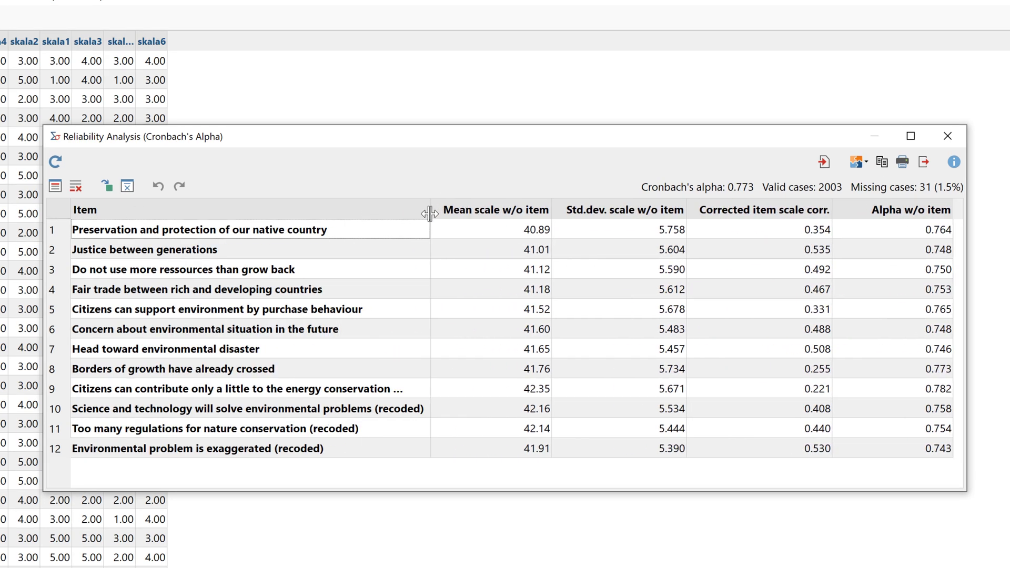
{"action": "left_click", "coordinate": [55, 186]}
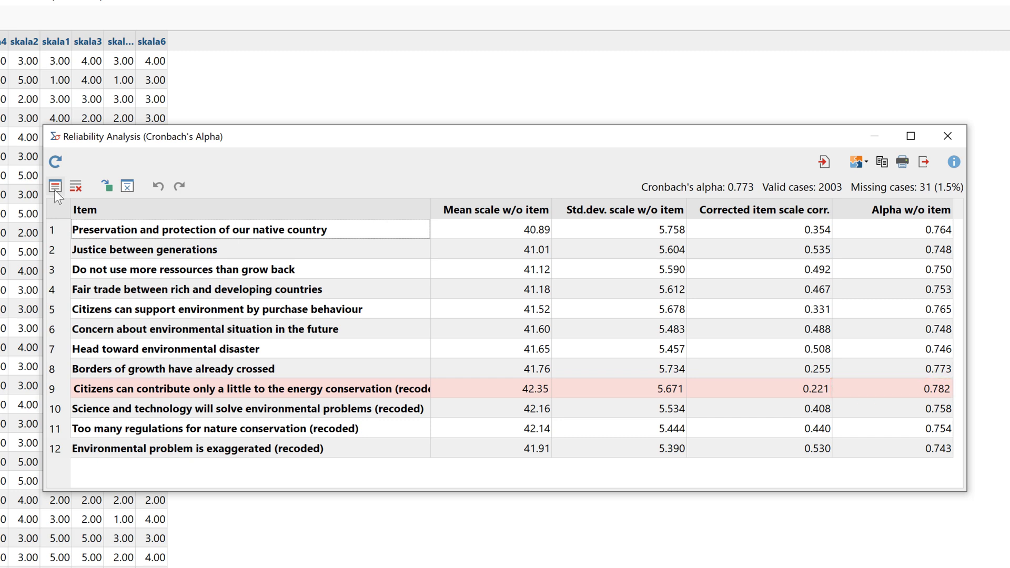
Step: Build the scale by Summation and save it as the new variable 'Environmental Awareness'
{"action": "left_click", "coordinate": [107, 187]}
{"action": "type", "text": "Environmental Awareness"}
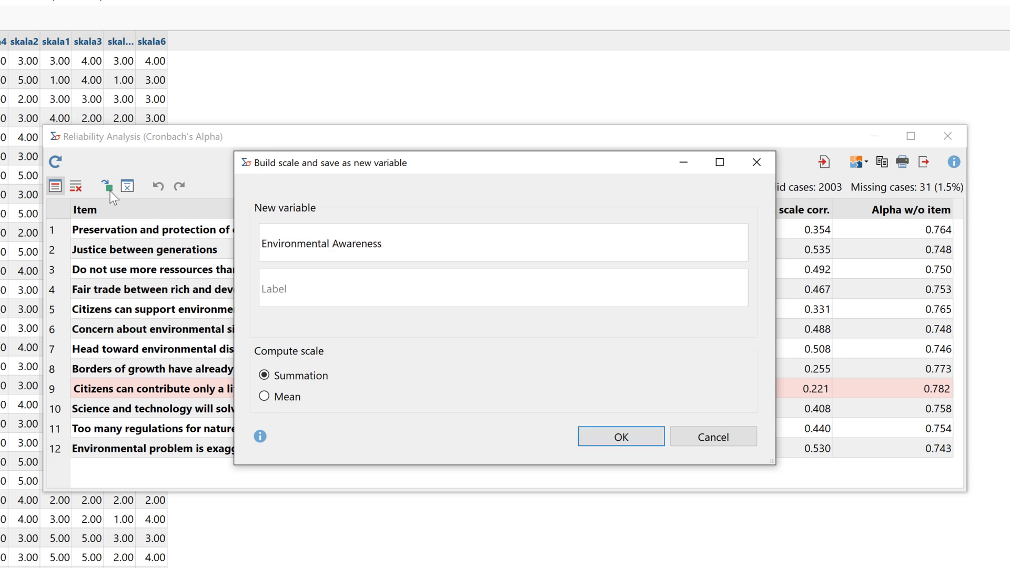
{"action": "left_click", "coordinate": [621, 437]}
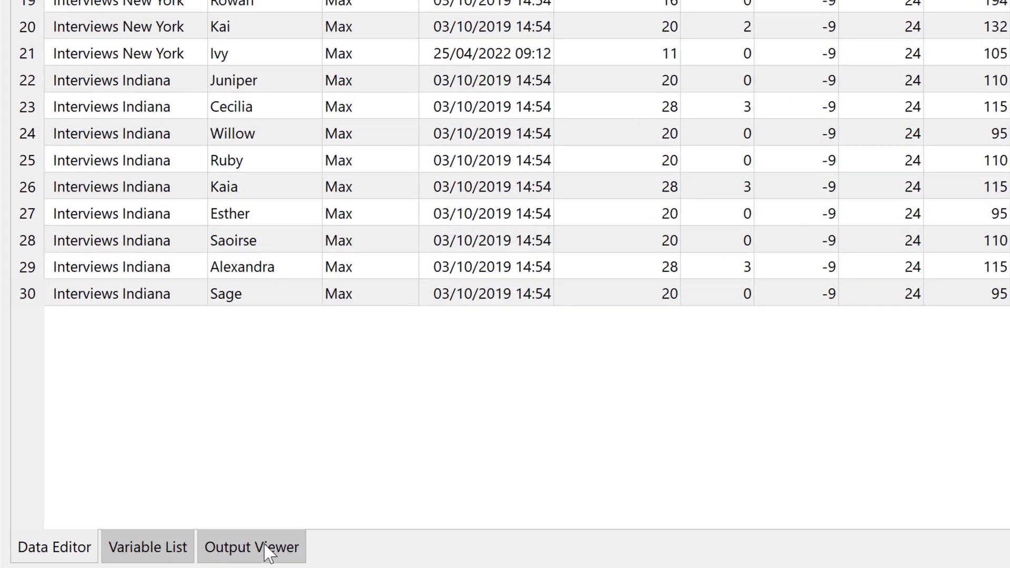
Step: Show the Output Viewer and jump to the Education frequencies output
{"action": "left_click", "coordinate": [268, 551]}
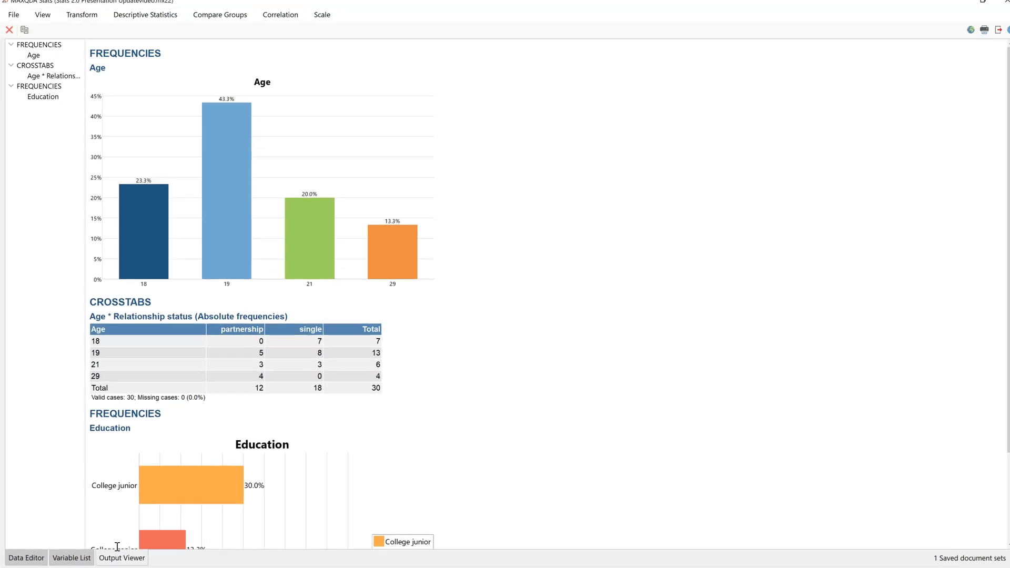
{"action": "left_click", "coordinate": [49, 102]}
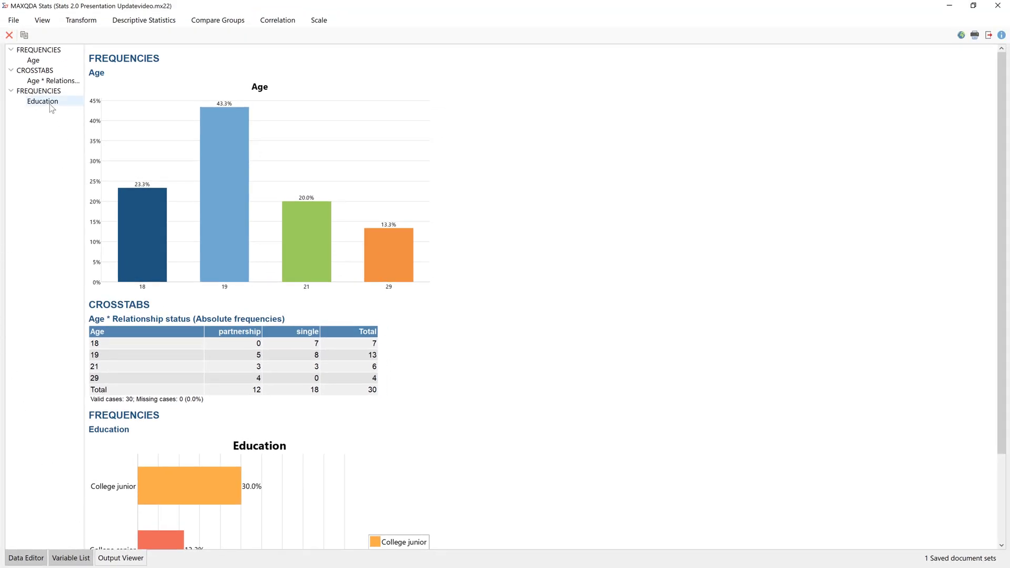